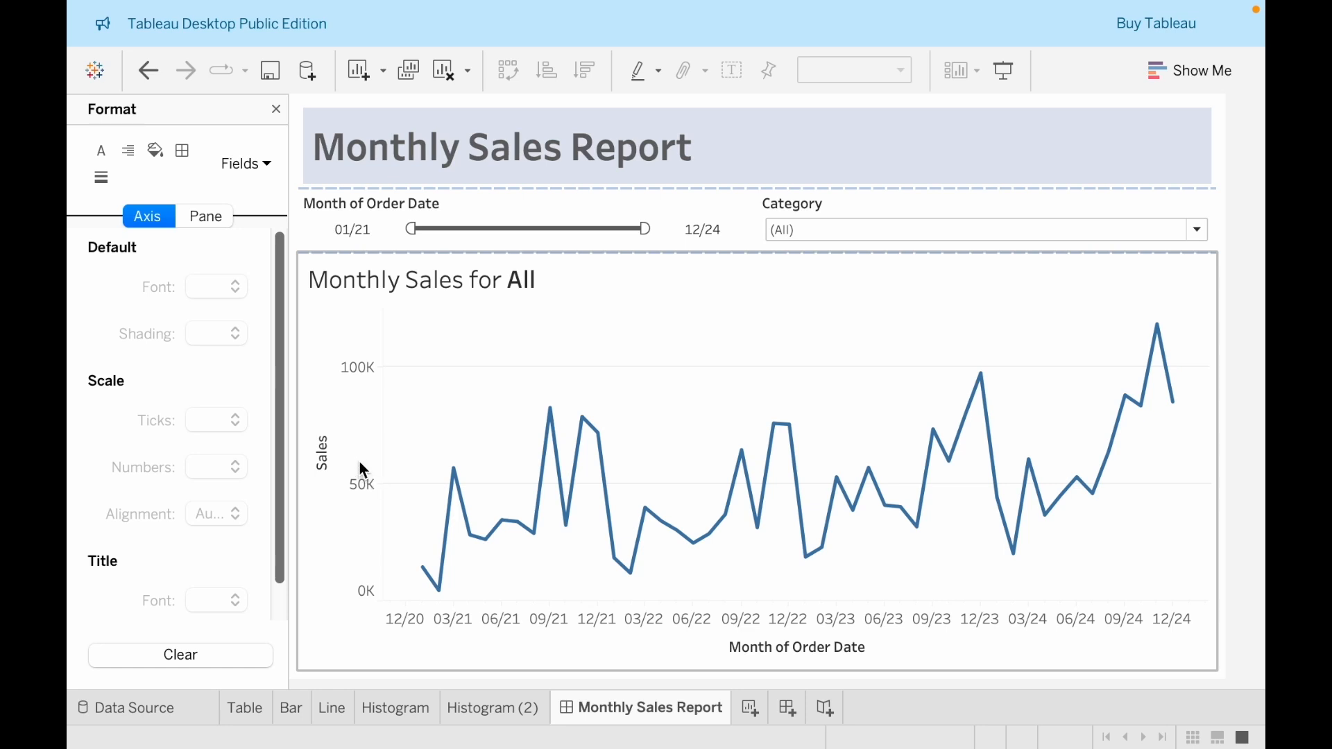
Format the Sales axis numbers of the dashboard's line chart as custom currency with 0 decimal places and Thousands (K) display units
click(360, 464)
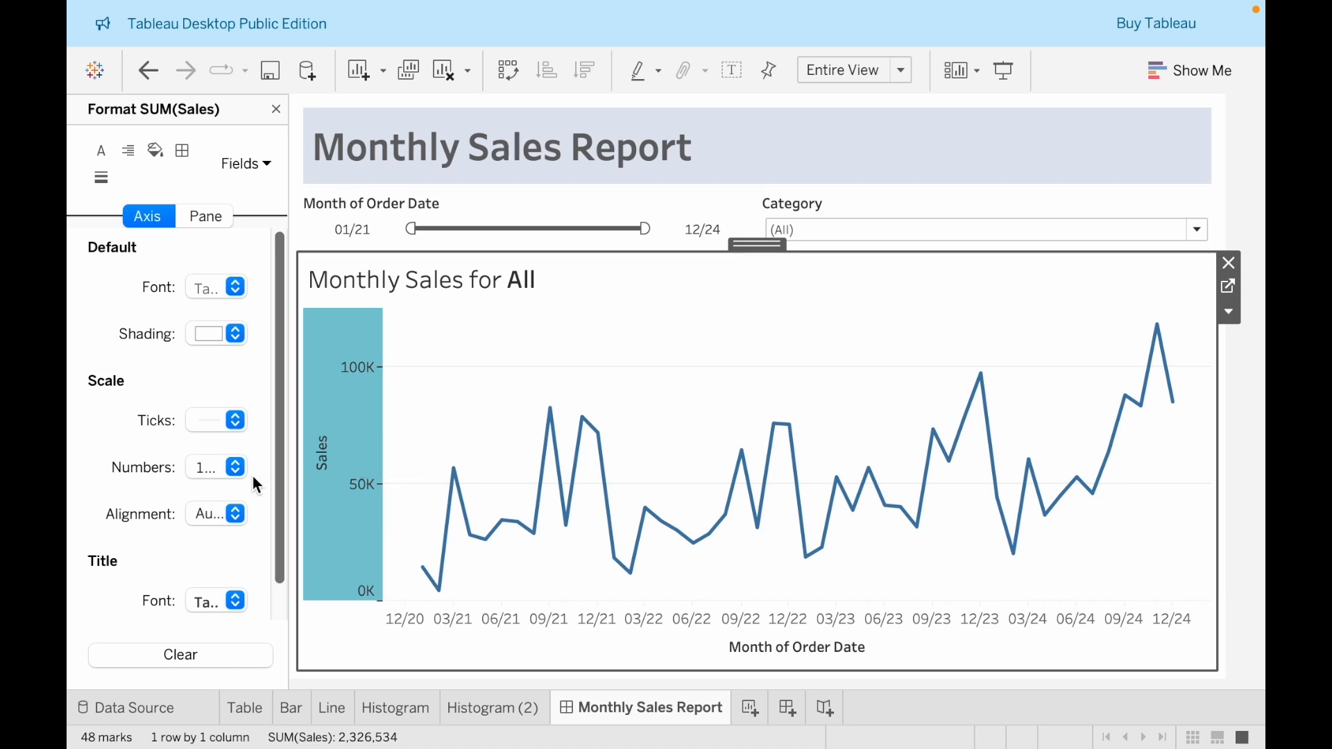
click(194, 468)
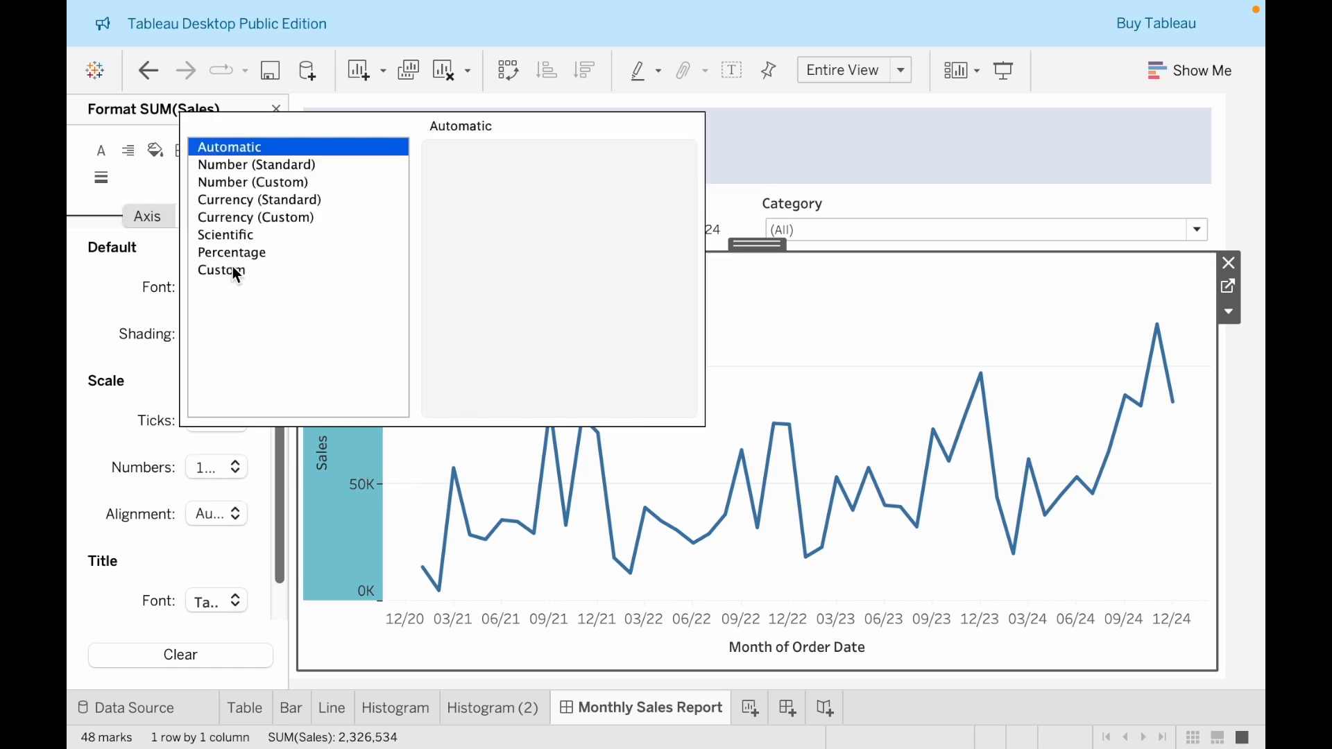
click(239, 219)
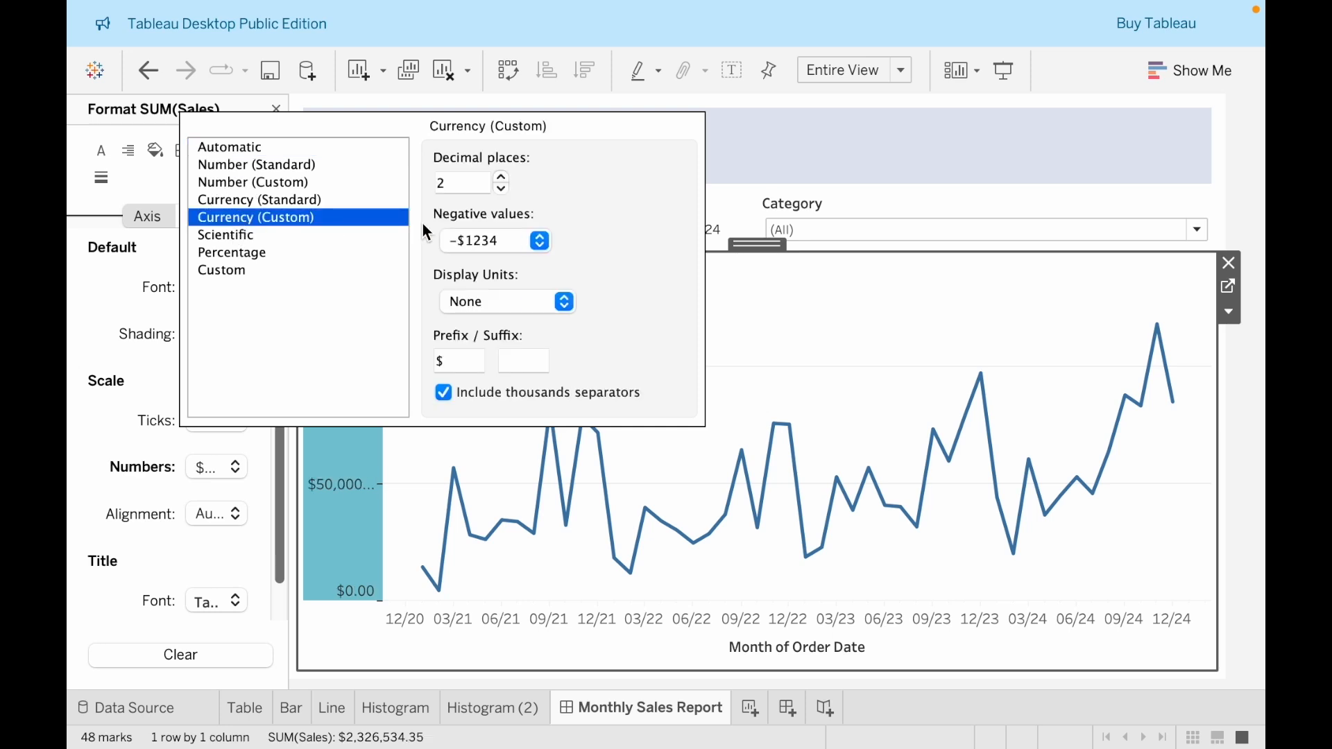
click(501, 189)
click(501, 188)
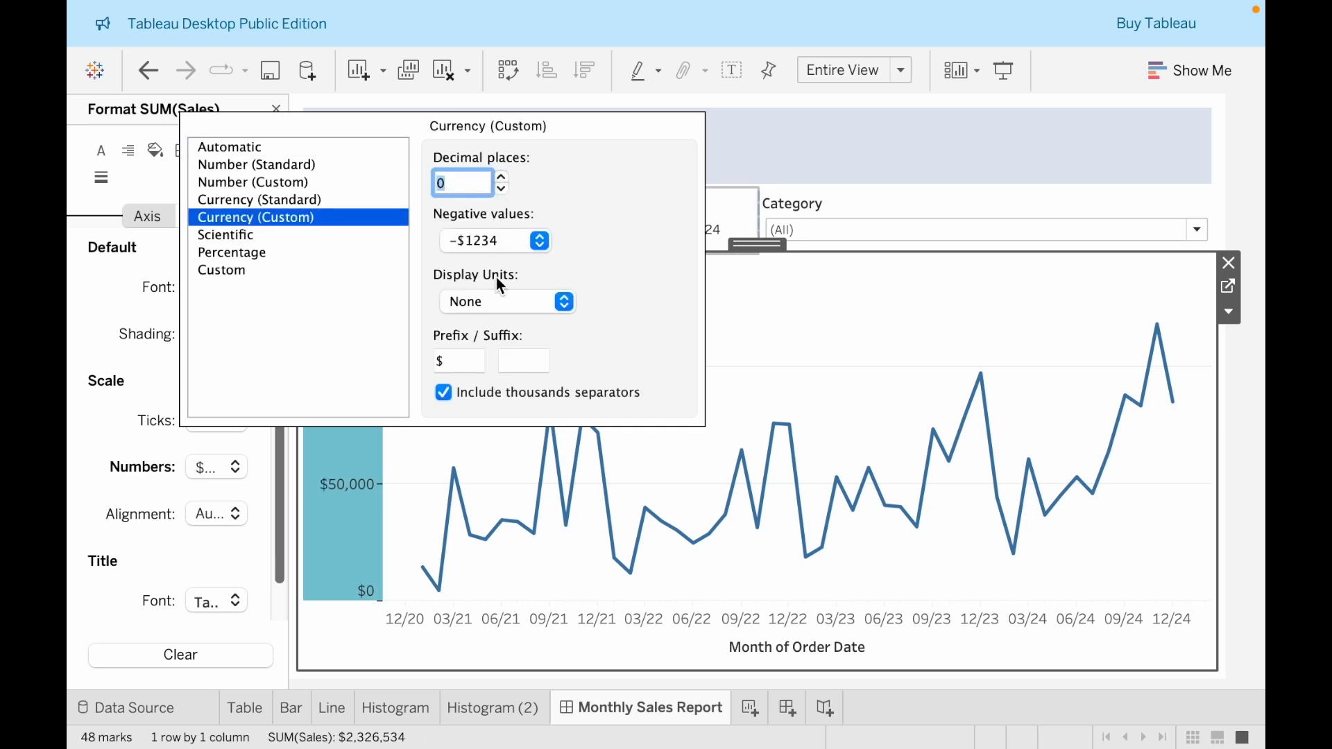
click(488, 314)
click(486, 319)
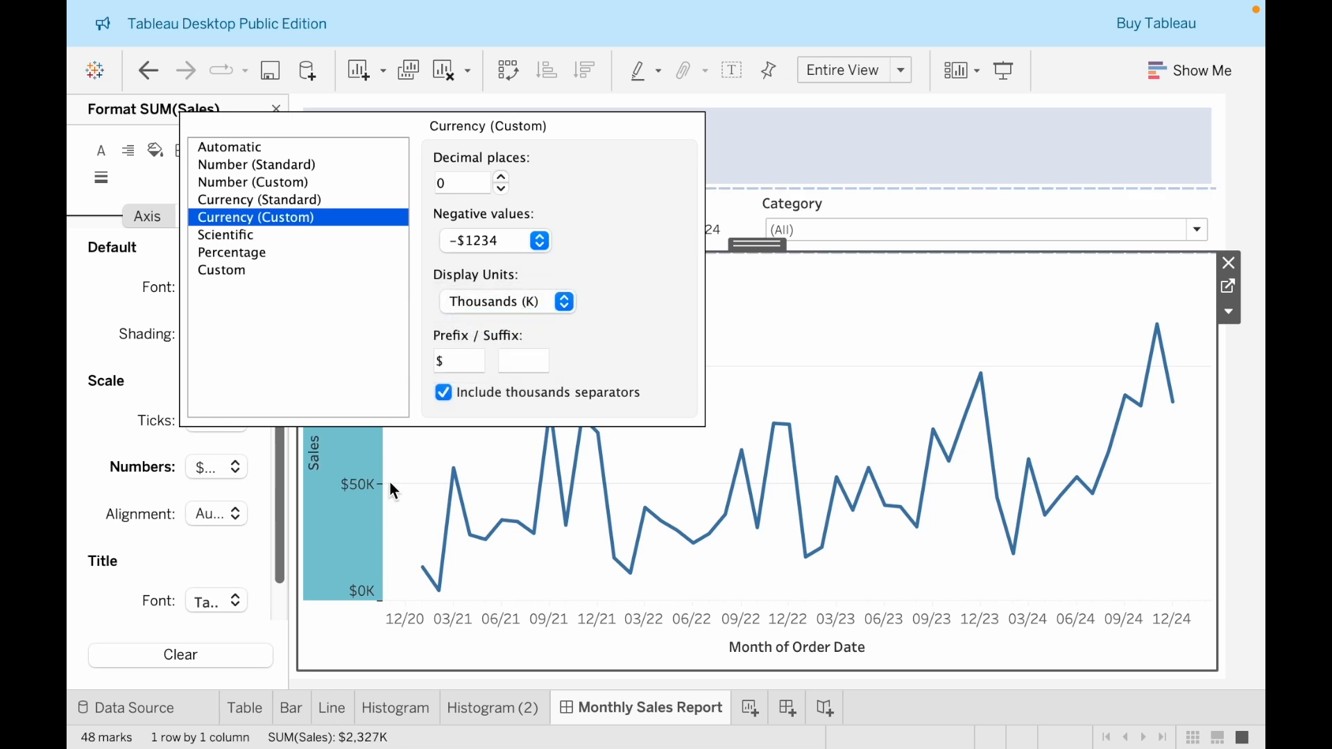
click(341, 530)
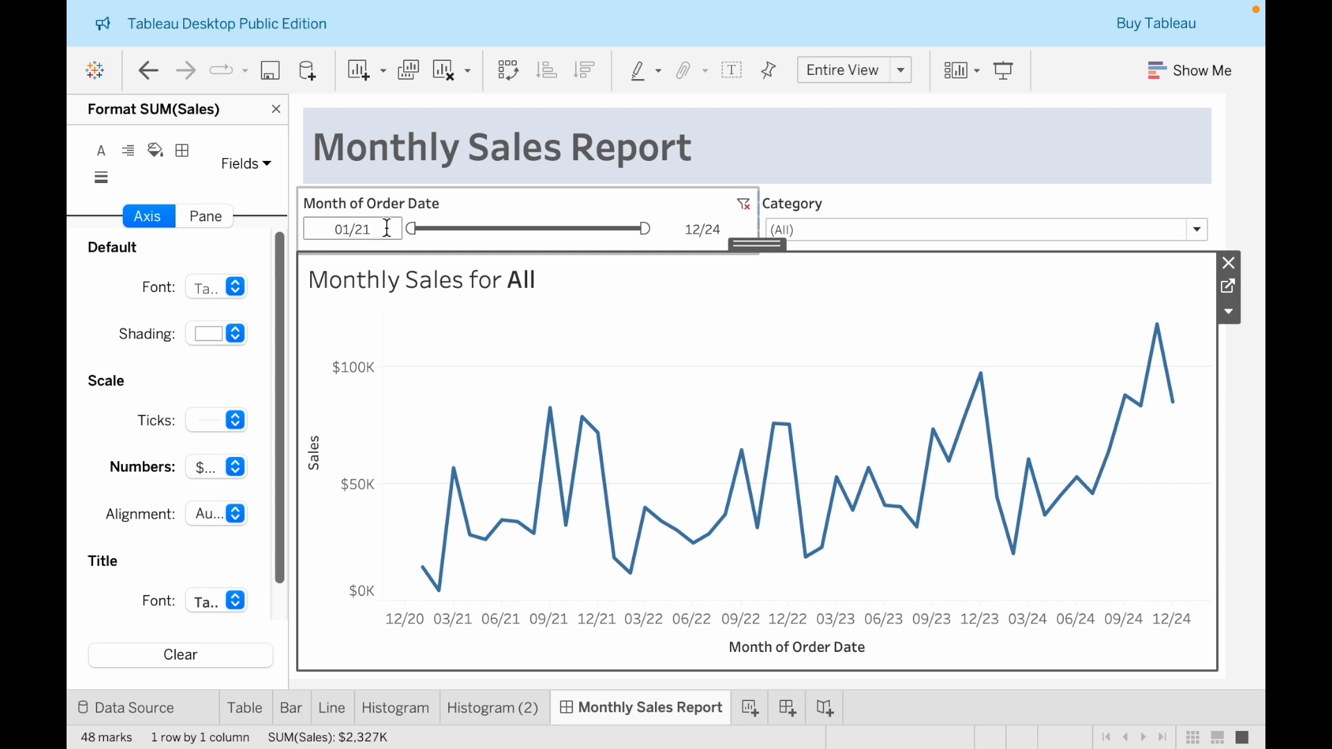
mouse_move(1173, 405)
click(1261, 403)
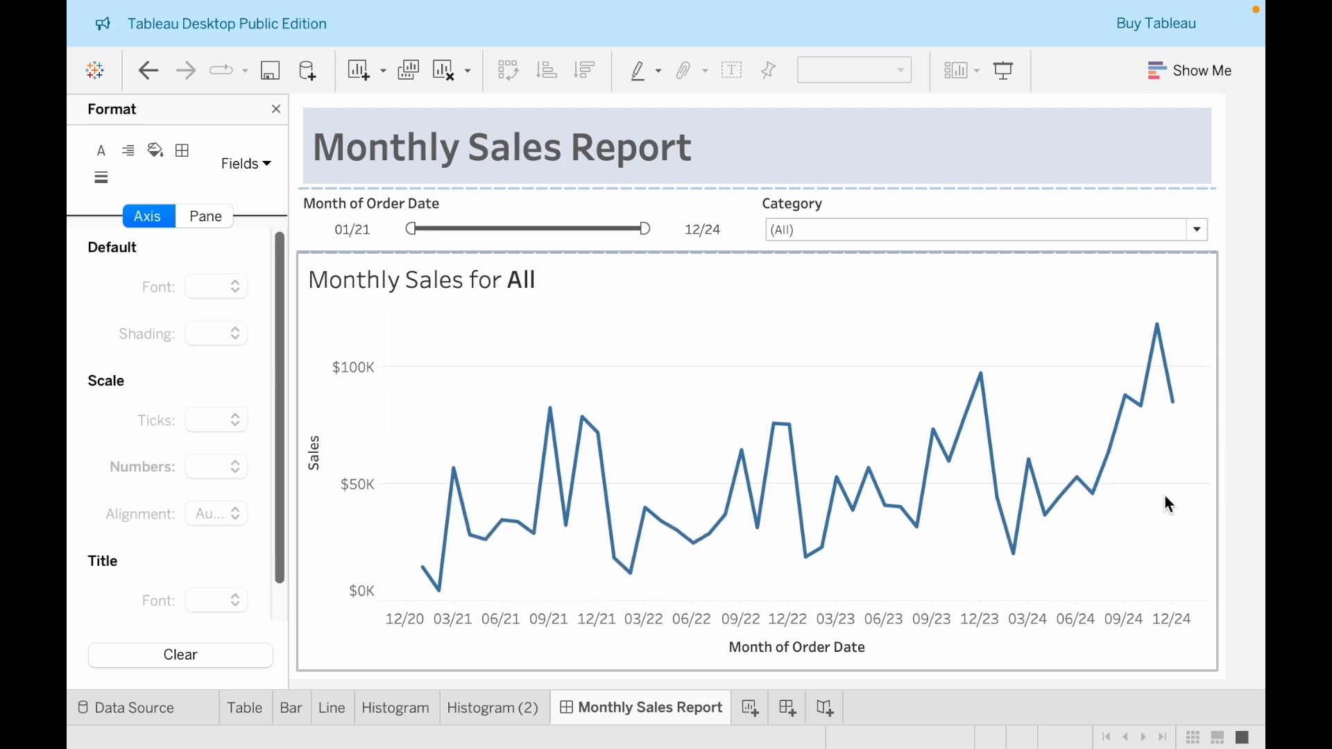
click(1222, 485)
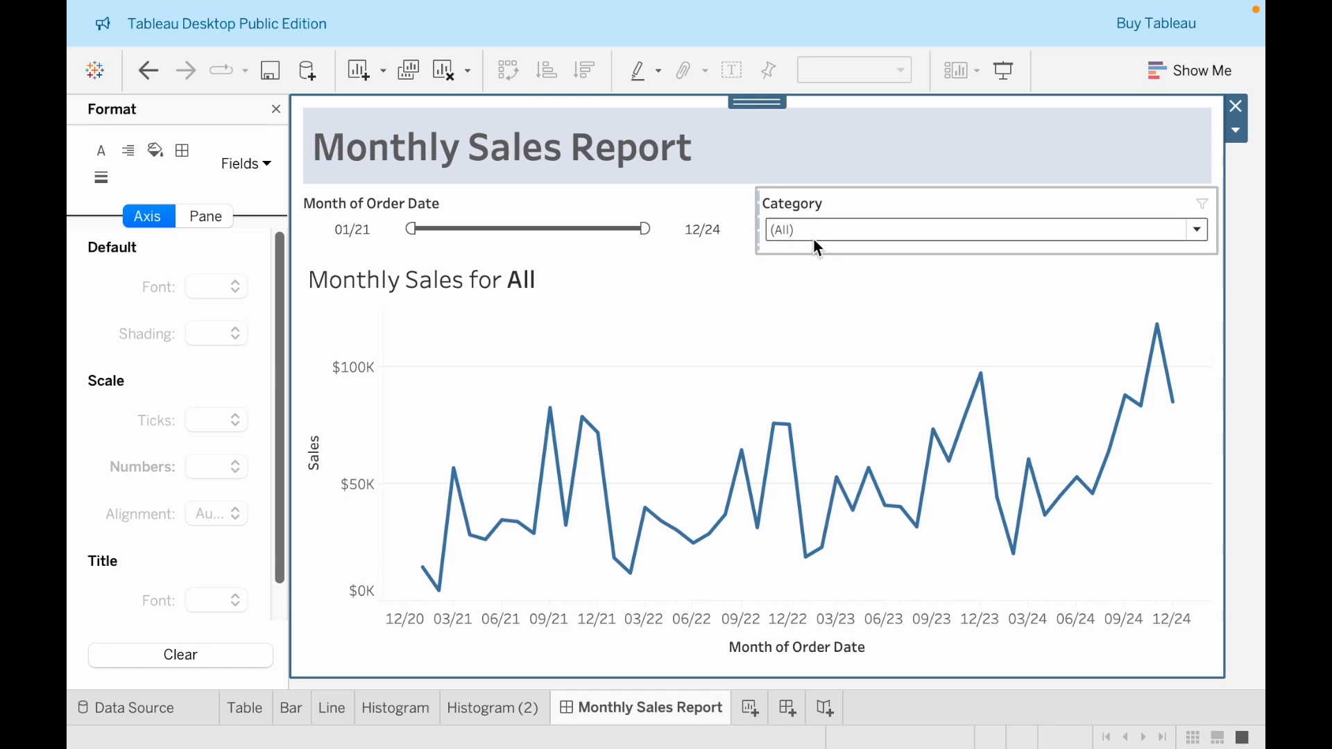
Go to the line chart's worksheet and change the start of its tooltip text to "For the month of"
click(920, 439)
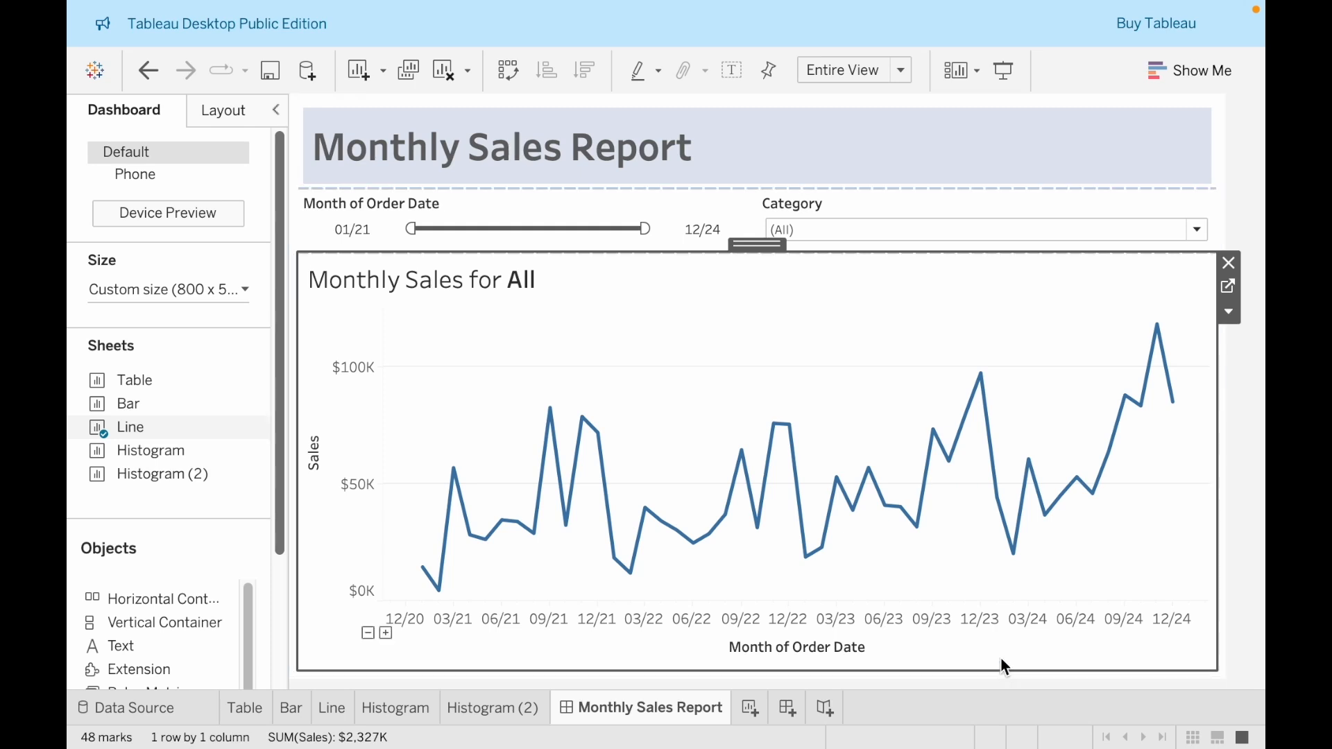
mouse_move(989, 386)
click(1228, 285)
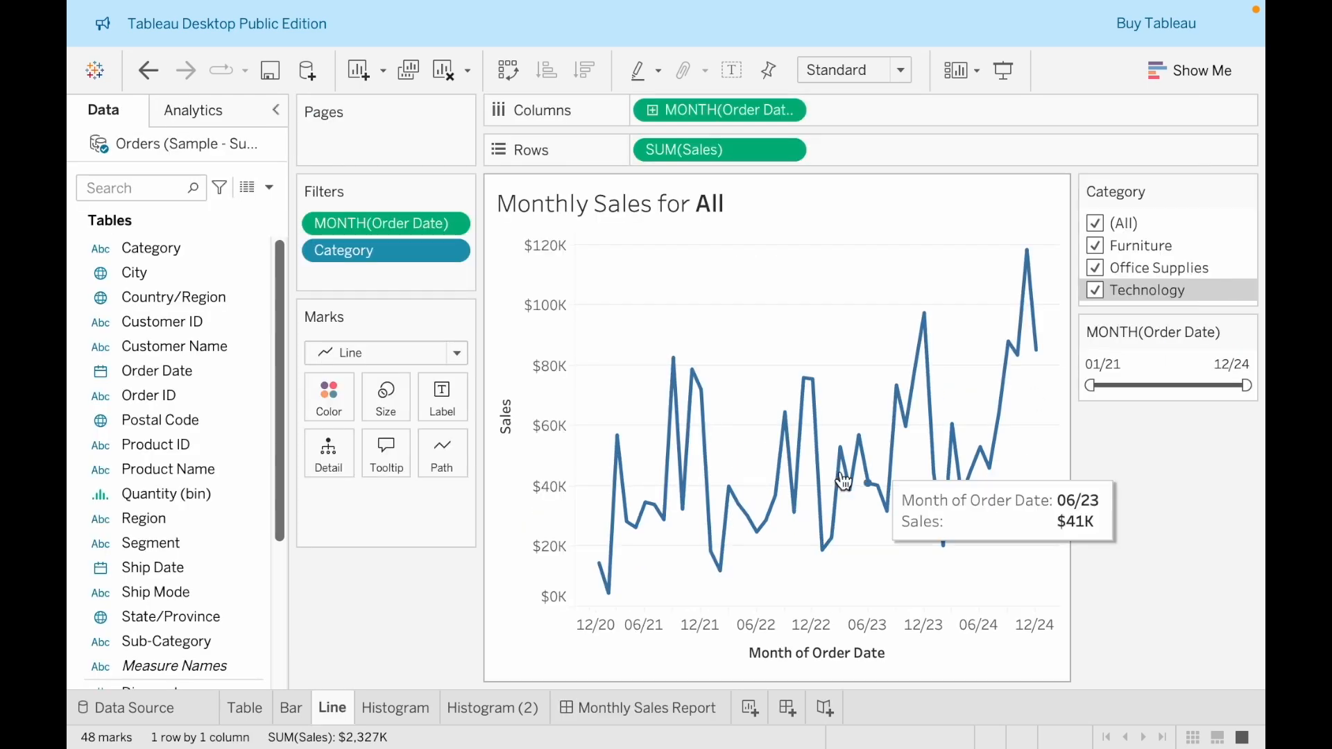
click(398, 472)
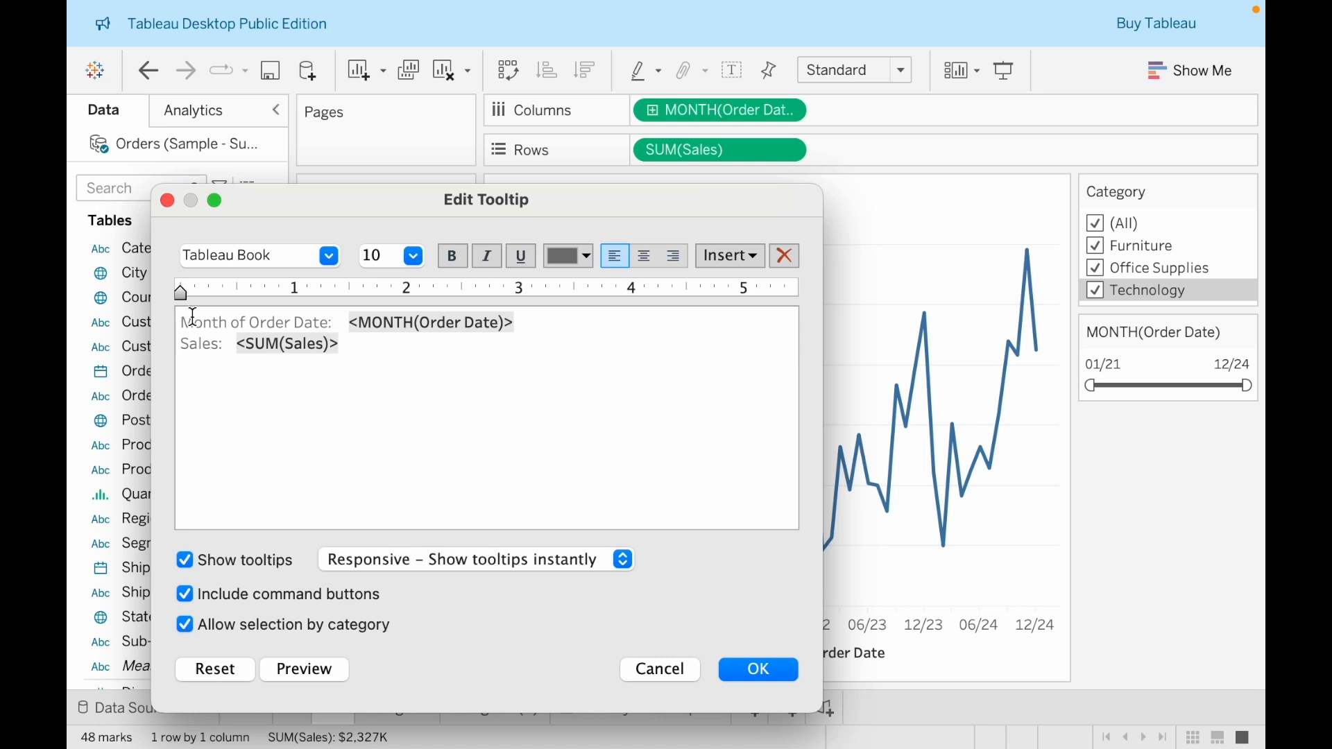
text(For the)
key(Delete)
key(Delete)
text(mo)
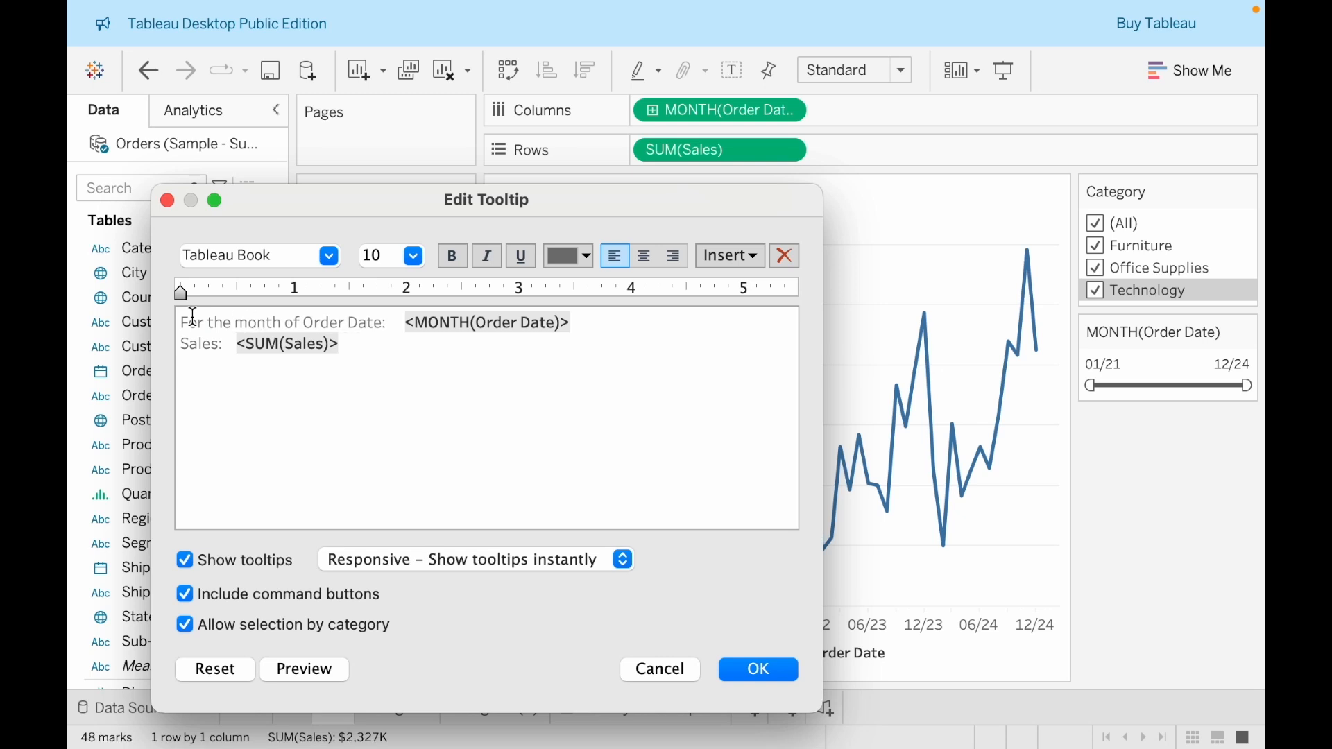
Remove "Order Date:" and the extra gap so the tooltip's first line reads "For the month of <MONTH(Order Date)>,"
drag(405, 321, 322, 314)
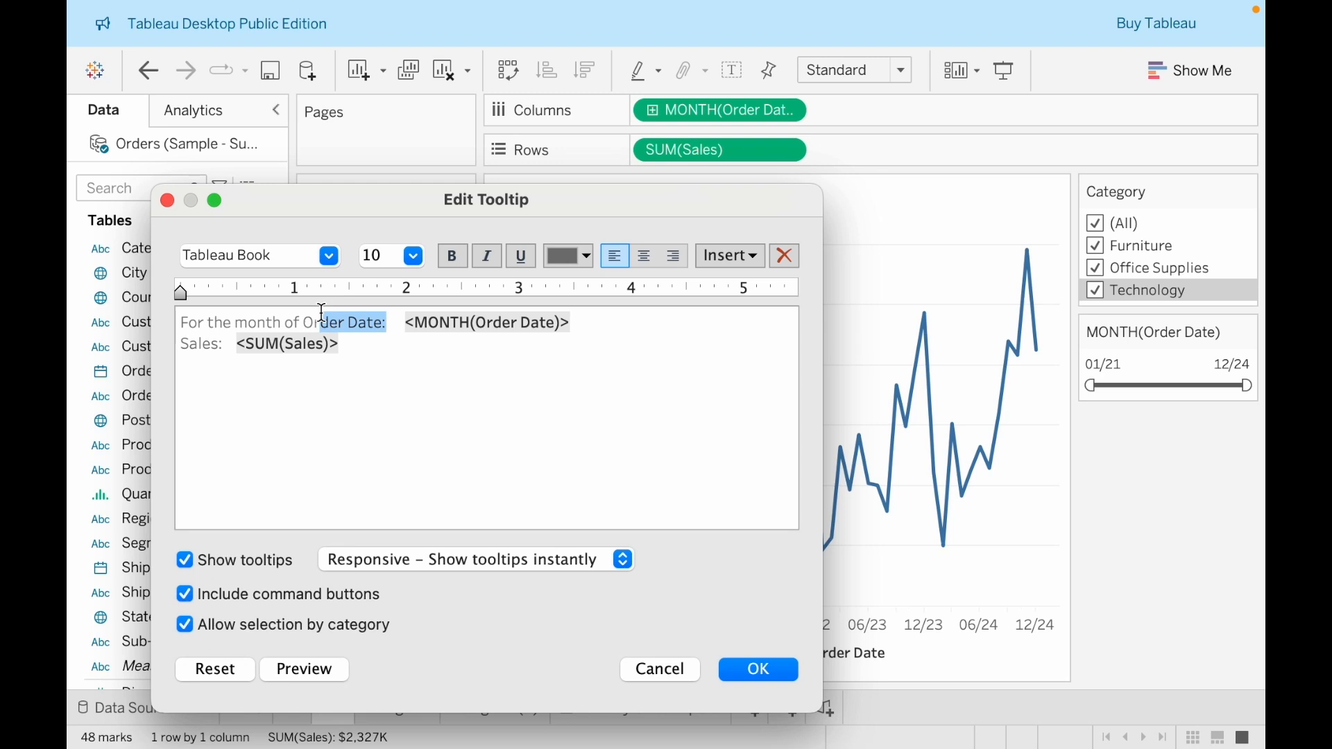
key(BackSpace)
key(BackSpace)
key(BackSpace)
key(BackSpace)
key(BackSpace)
key(BackSpace)
key(BackSpace)
key(Left)
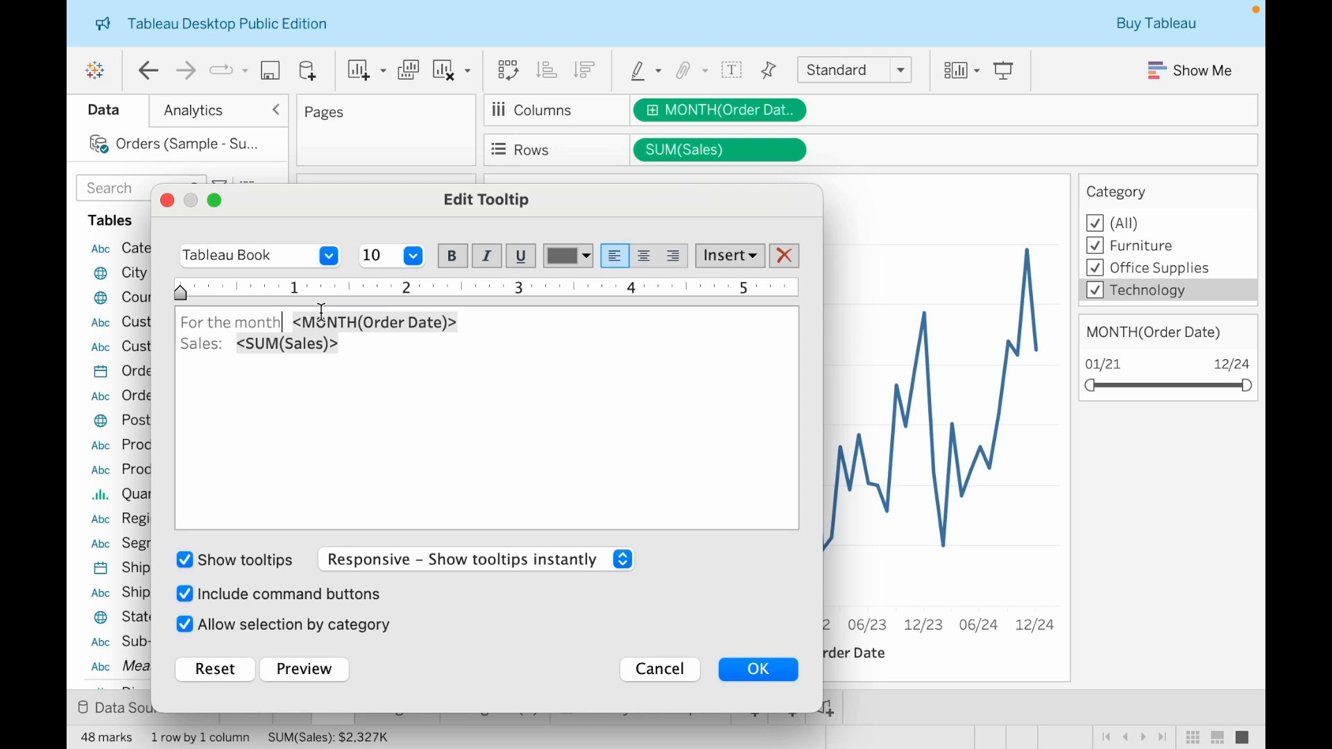
text(of)
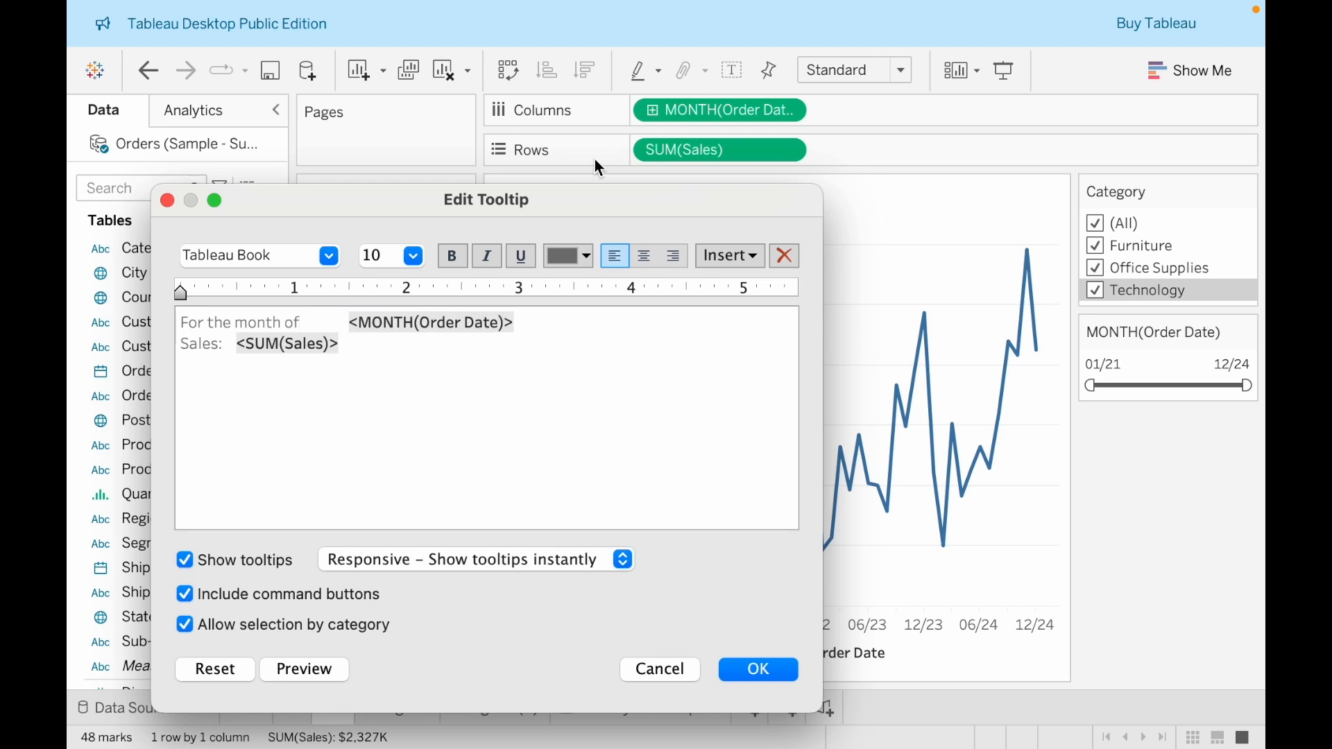
click(344, 318)
key(BackSpace)
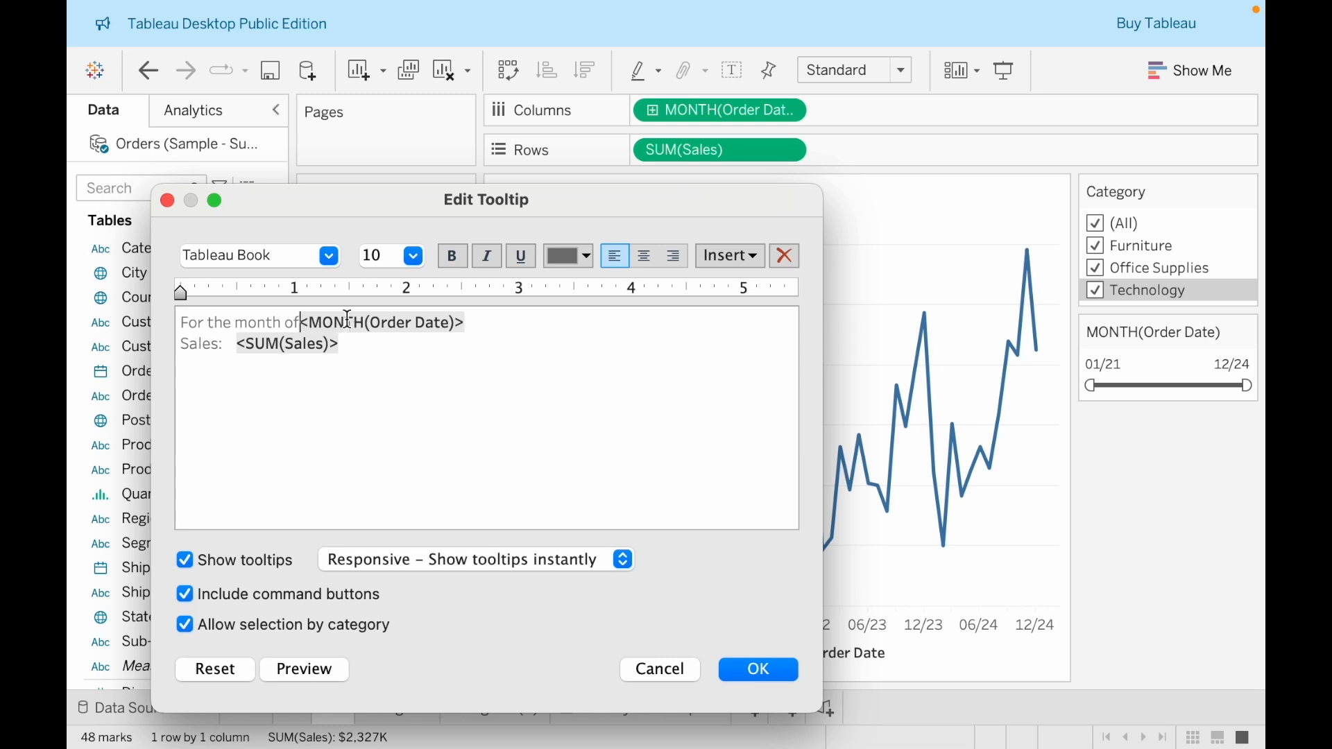
click(531, 329)
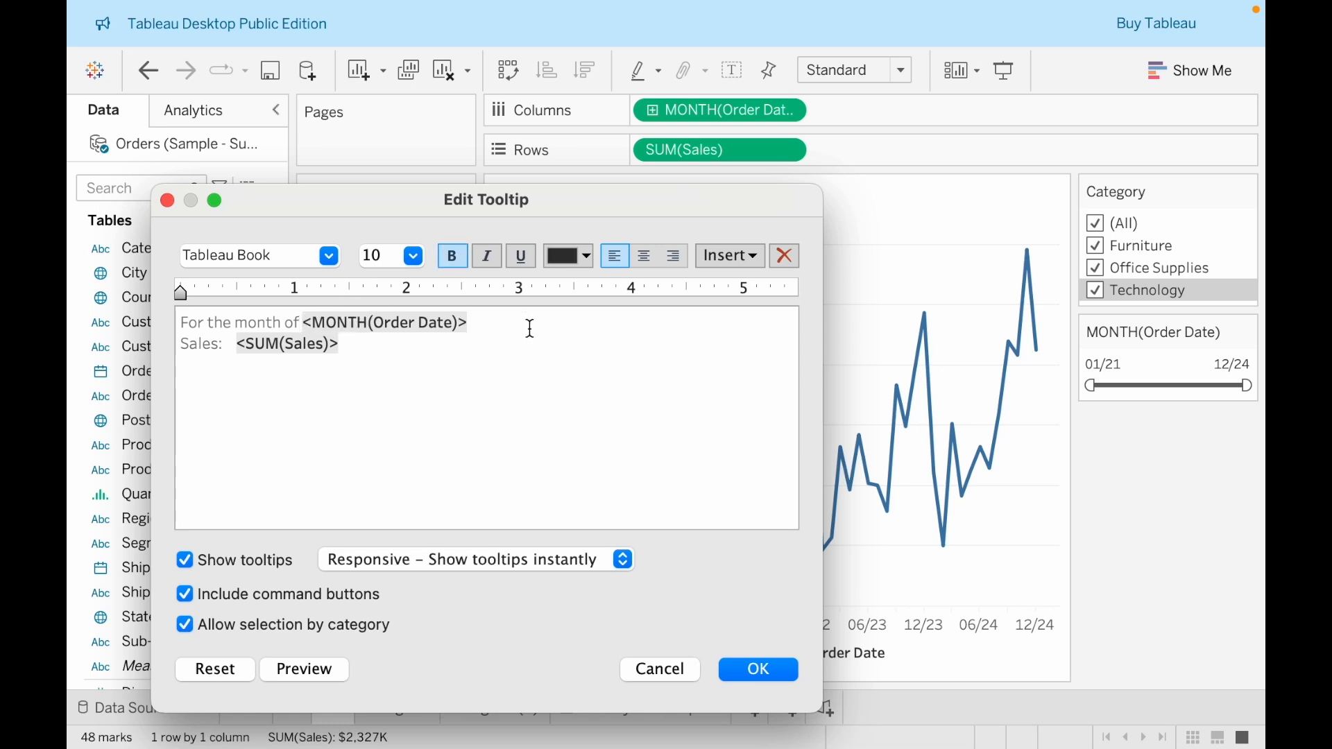
text(,)
Reword the tooltip's second line to "Sum of sales was <SUM(Sales)>", with only a single space before the field
click(183, 347)
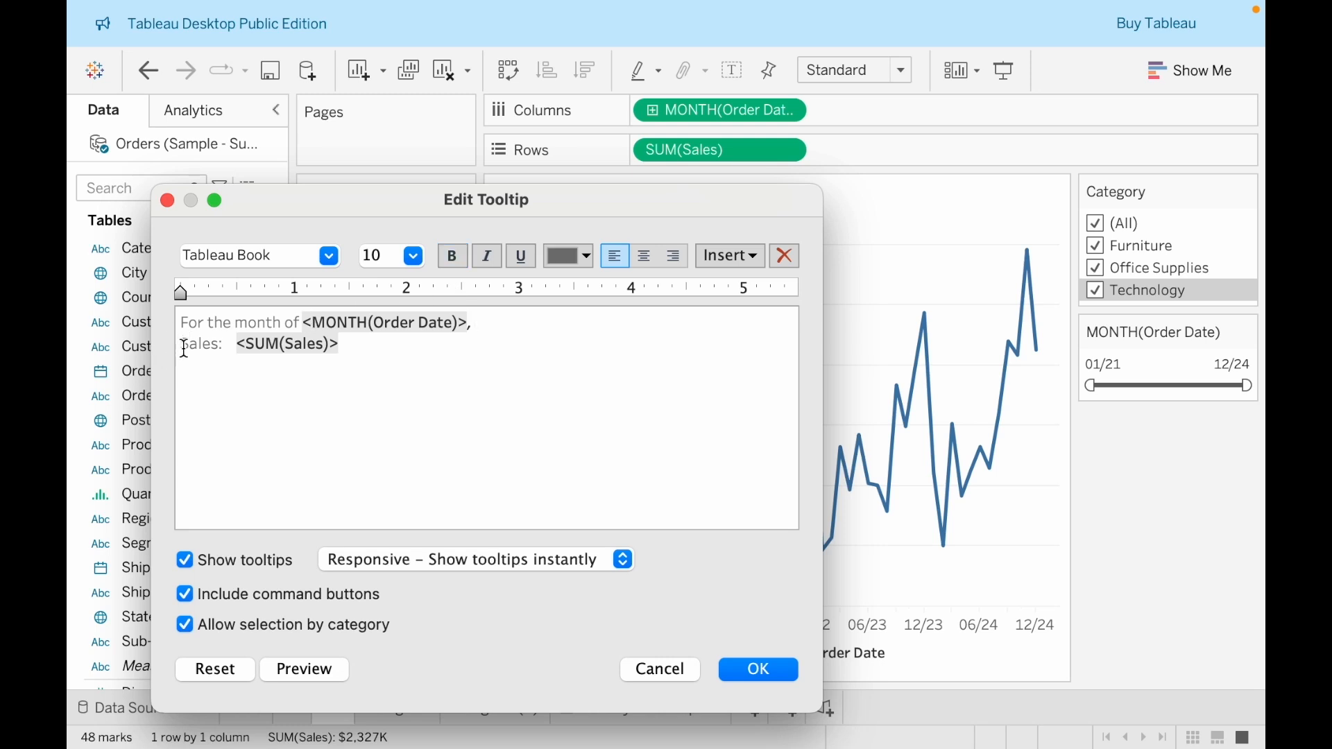
text(Sum of  s)
key(Right)
key(Right)
key(Right)
key(Right)
key(Right)
key(BackSpace)
text(was)
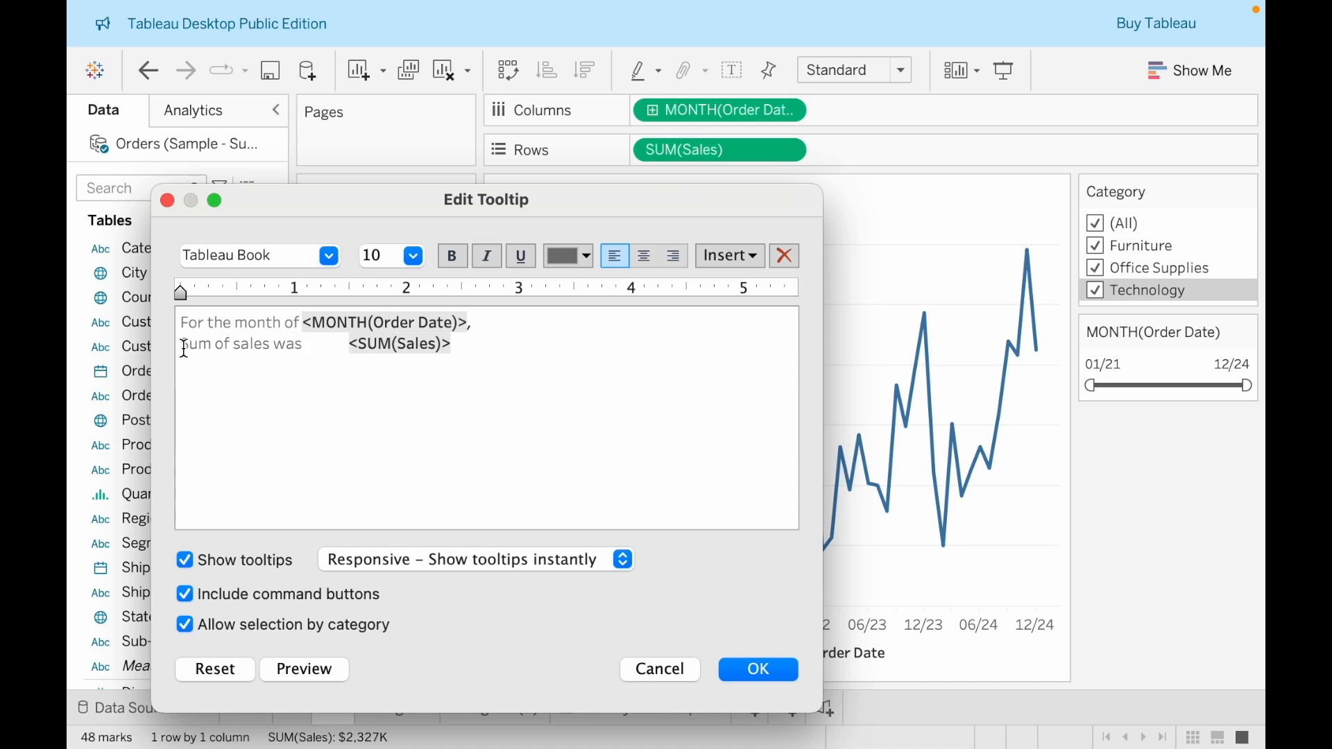
key(Delete)
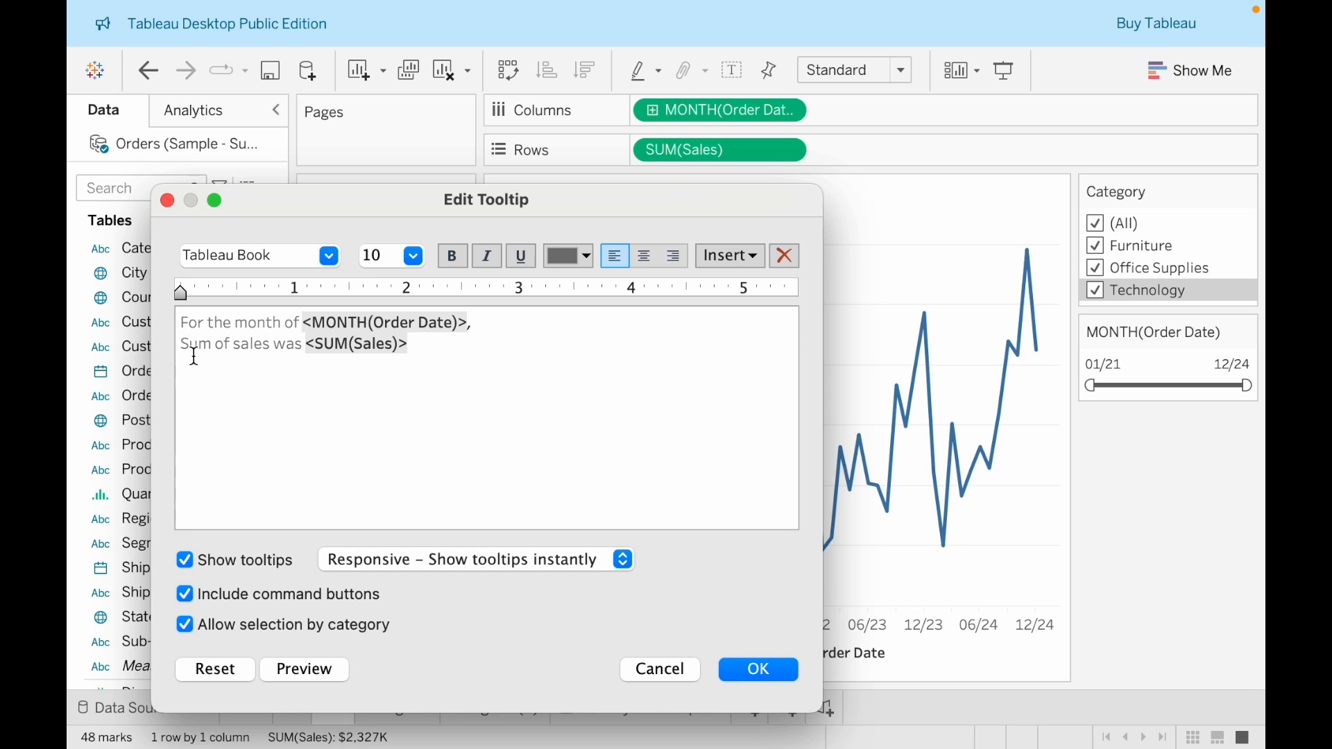
Join both tooltip lines into one sentence with lowercase "sum" and a final period, preview it and apply the tooltip
click(192, 344)
key(BackSpace)
text(s)
key(Left)
key(BackSpace)
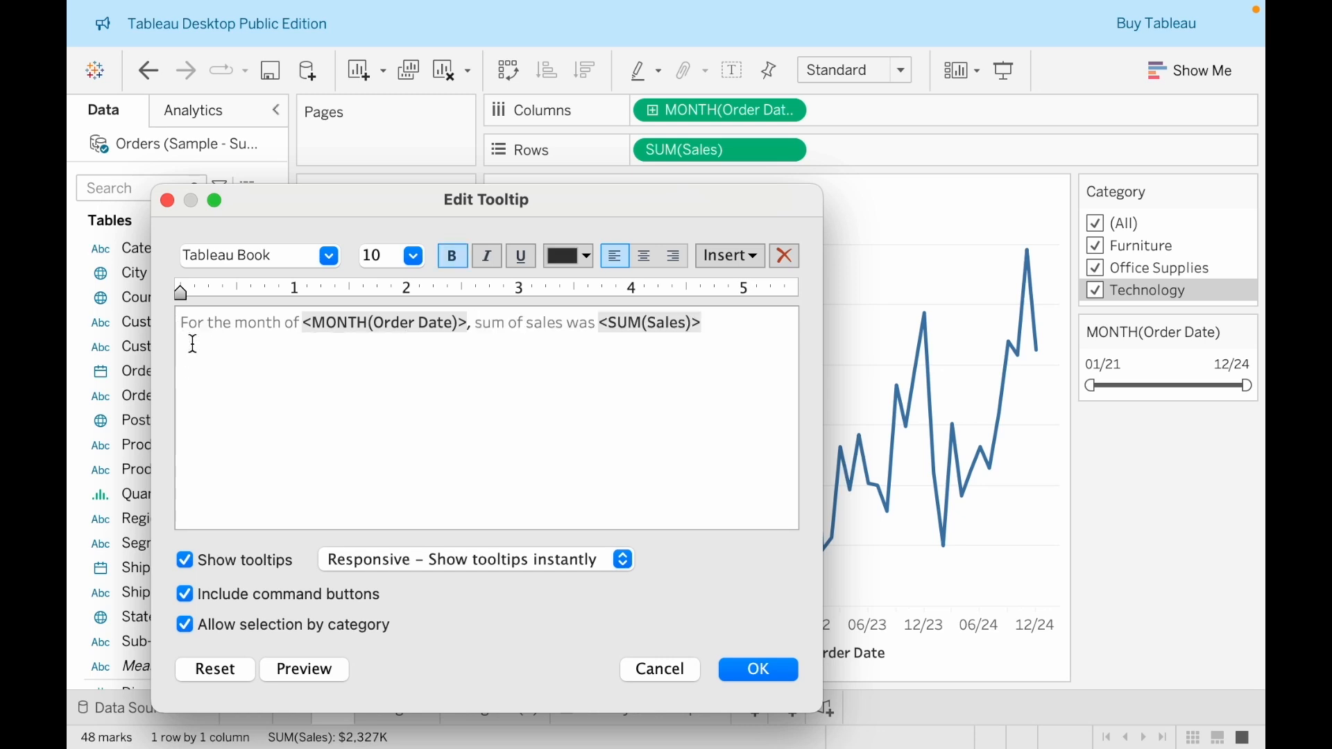
click(707, 332)
text(.)
click(333, 669)
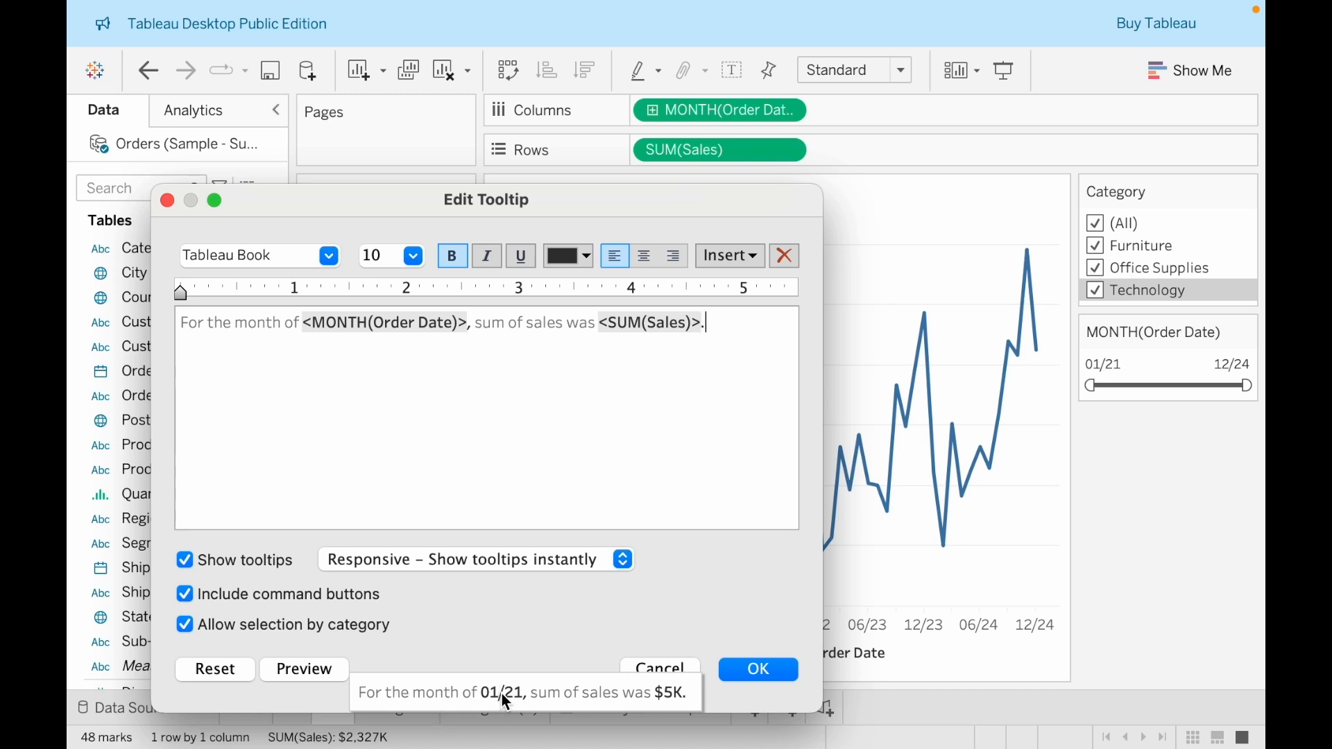
click(724, 670)
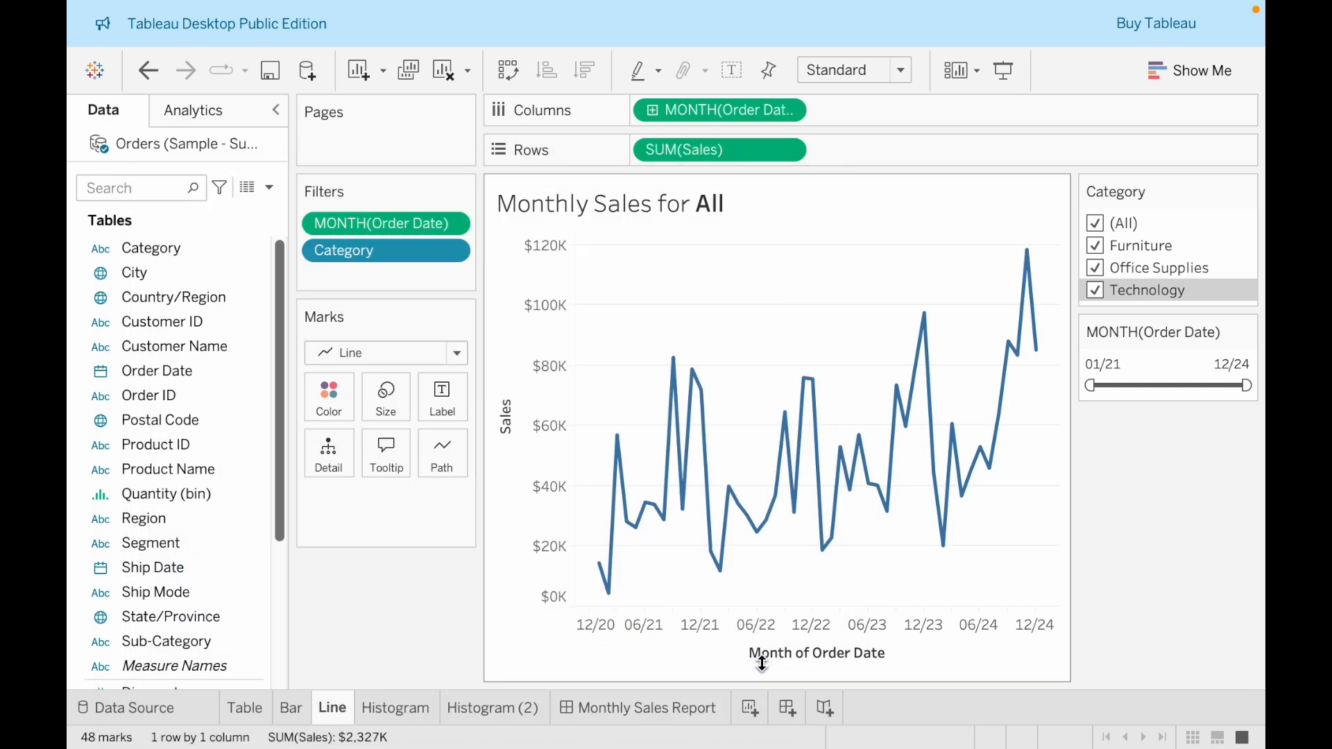
Return to the Monthly Sales Report dashboard and check the reworded tooltip on points of the sales line
click(588, 704)
mouse_move(1031, 497)
mouse_move(993, 430)
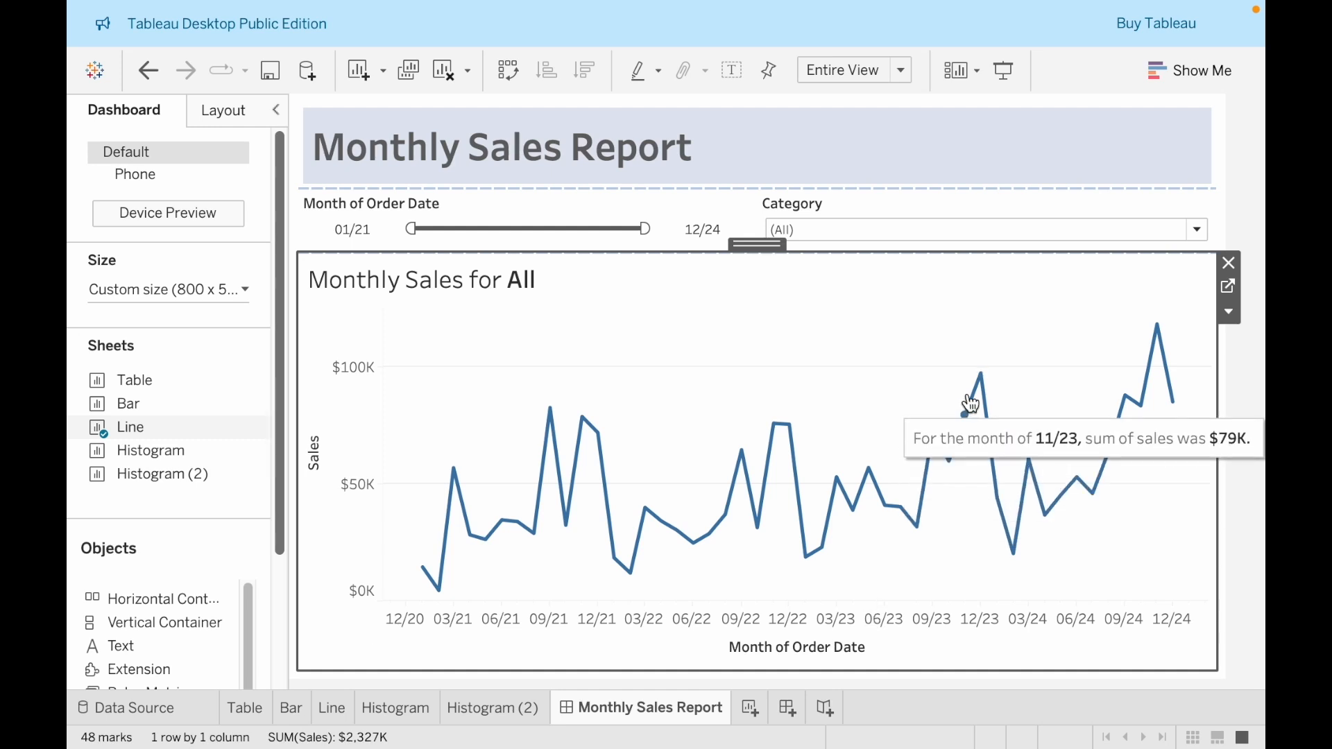
mouse_move(982, 393)
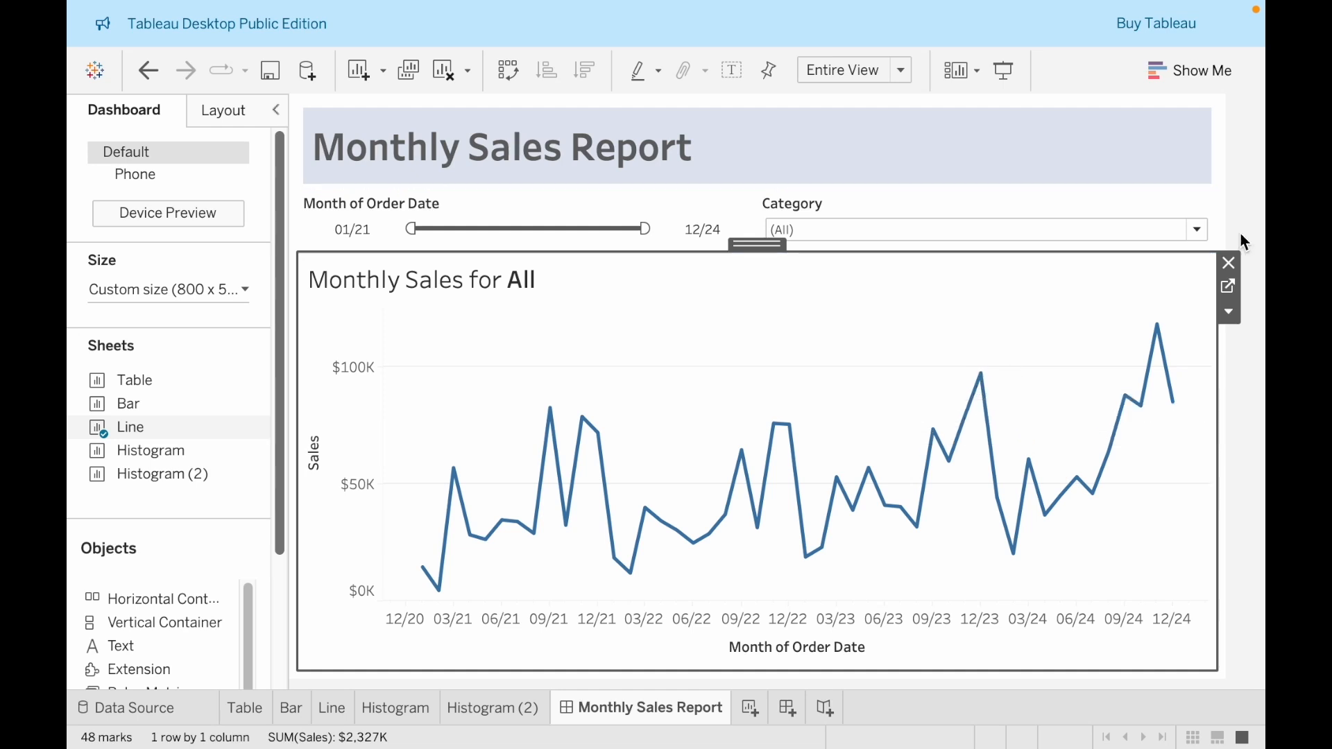
Review the line chart's tooltip settings once more on its worksheet, close them and return to the Monthly Sales Report dashboard
click(1231, 286)
click(380, 468)
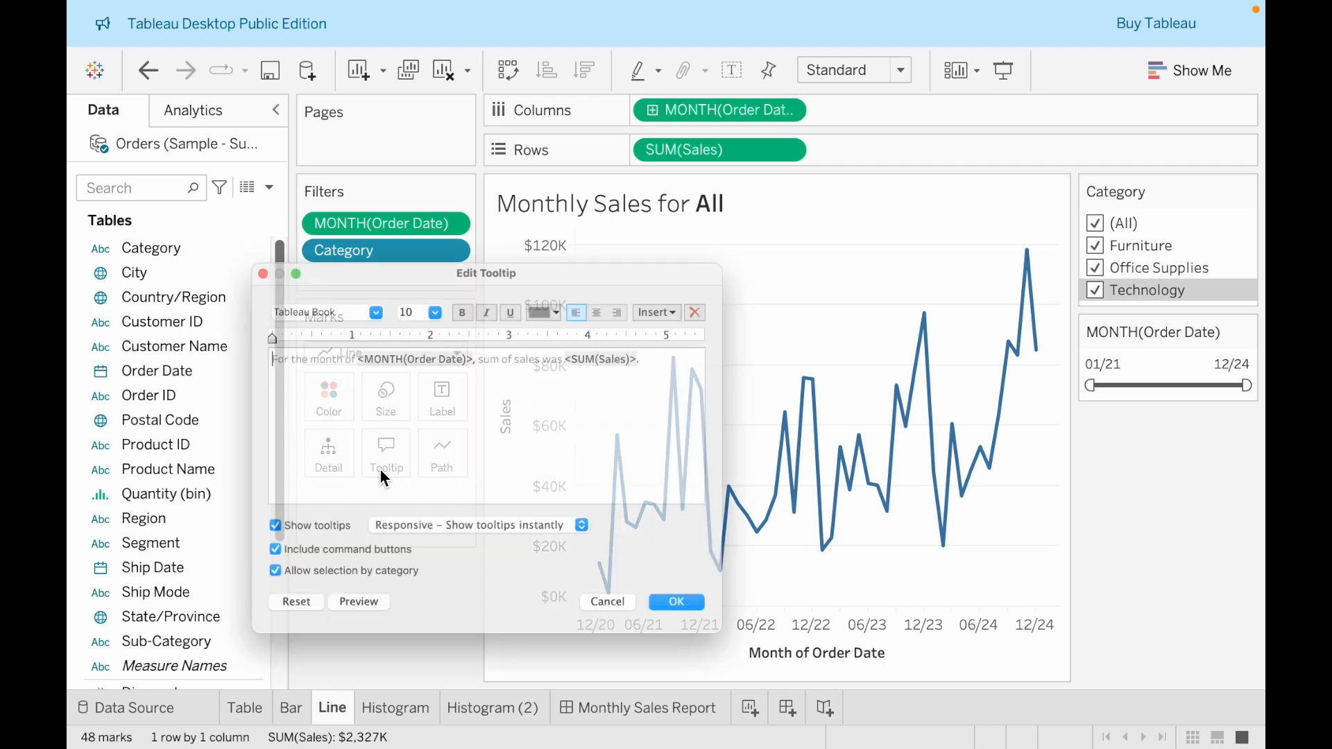
click(732, 668)
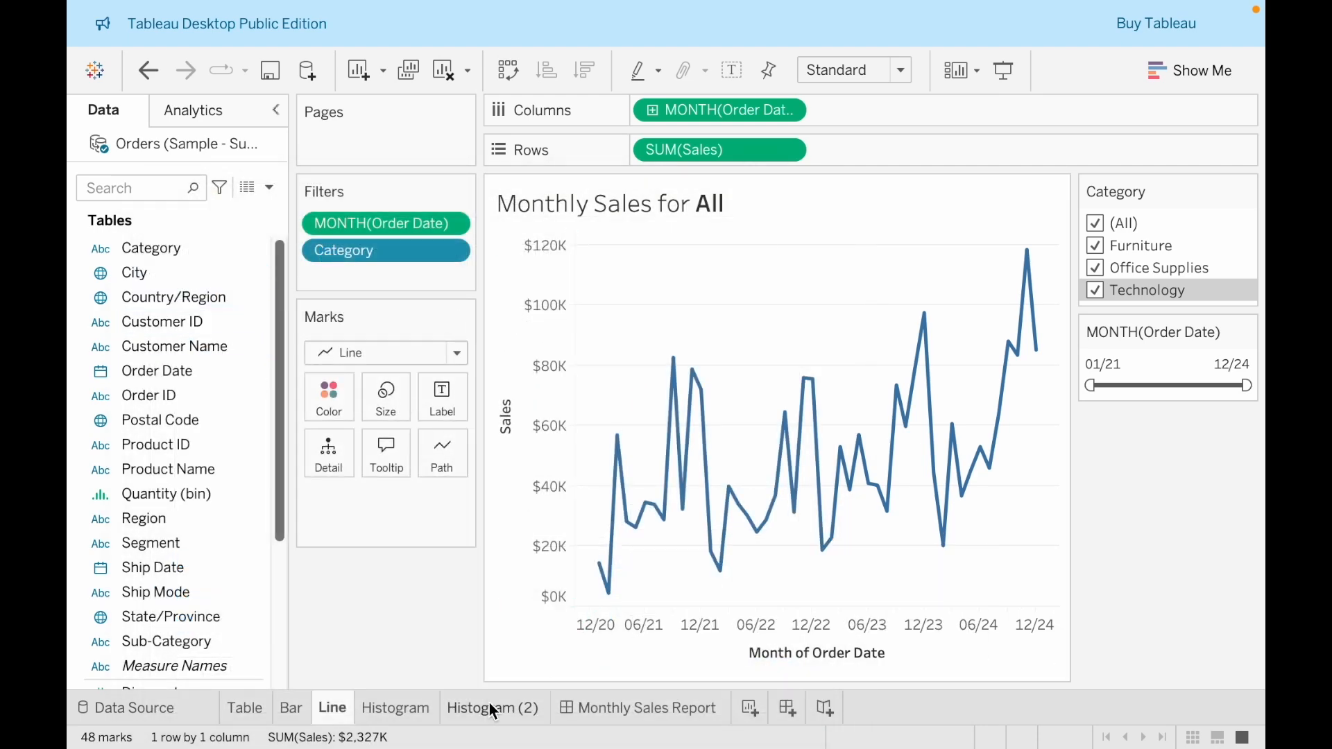
click(594, 710)
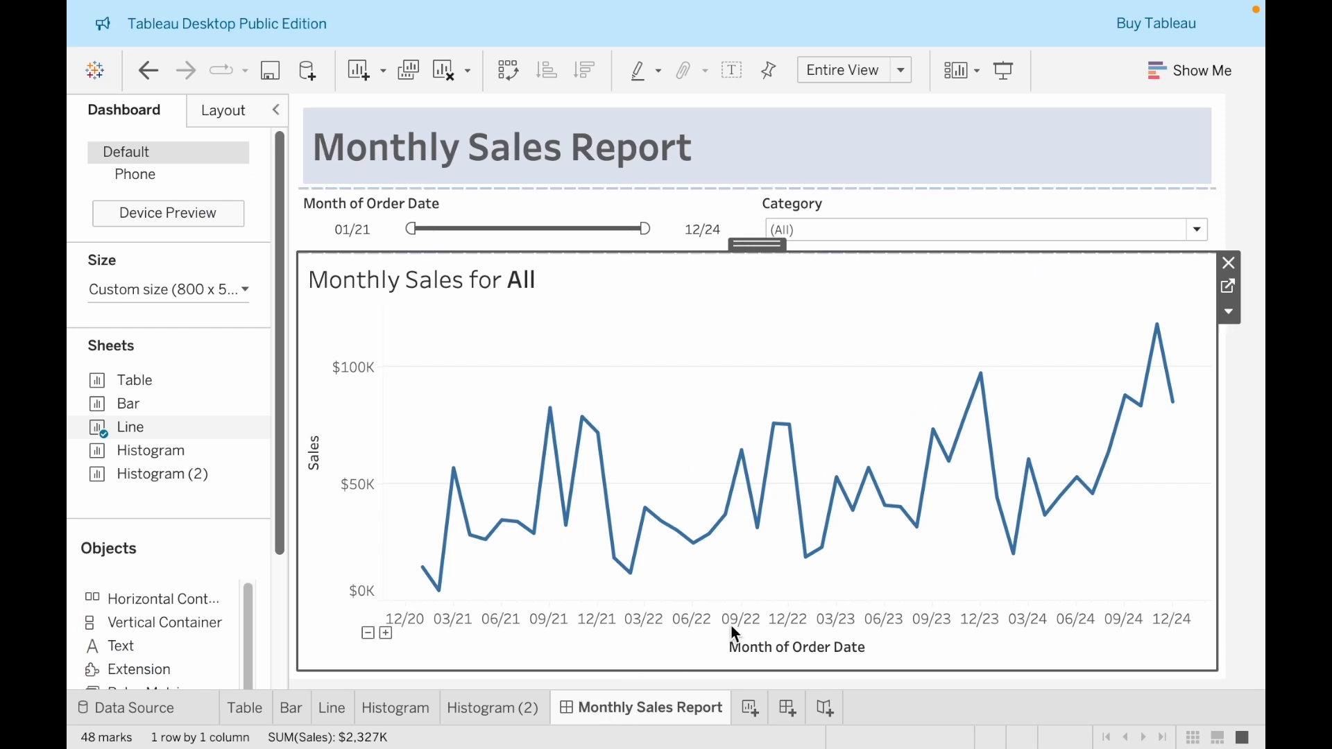
click(1229, 615)
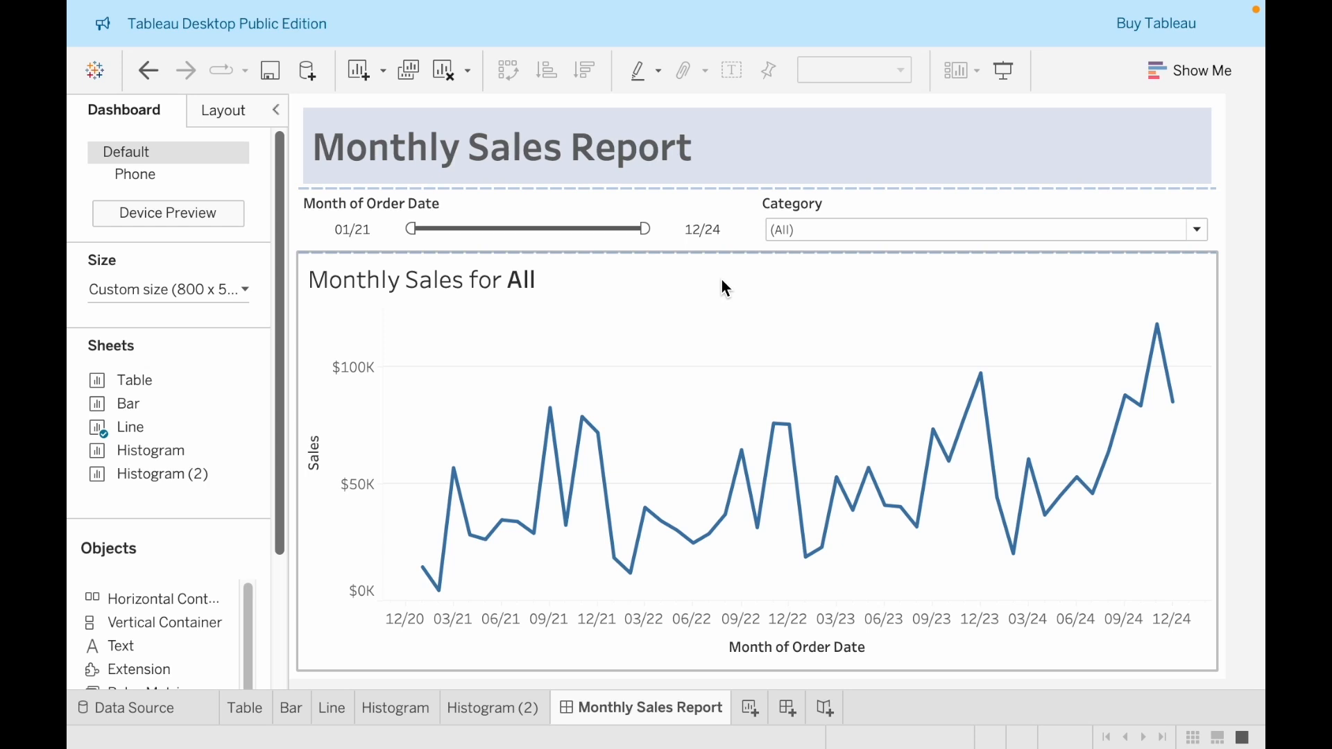
click(686, 201)
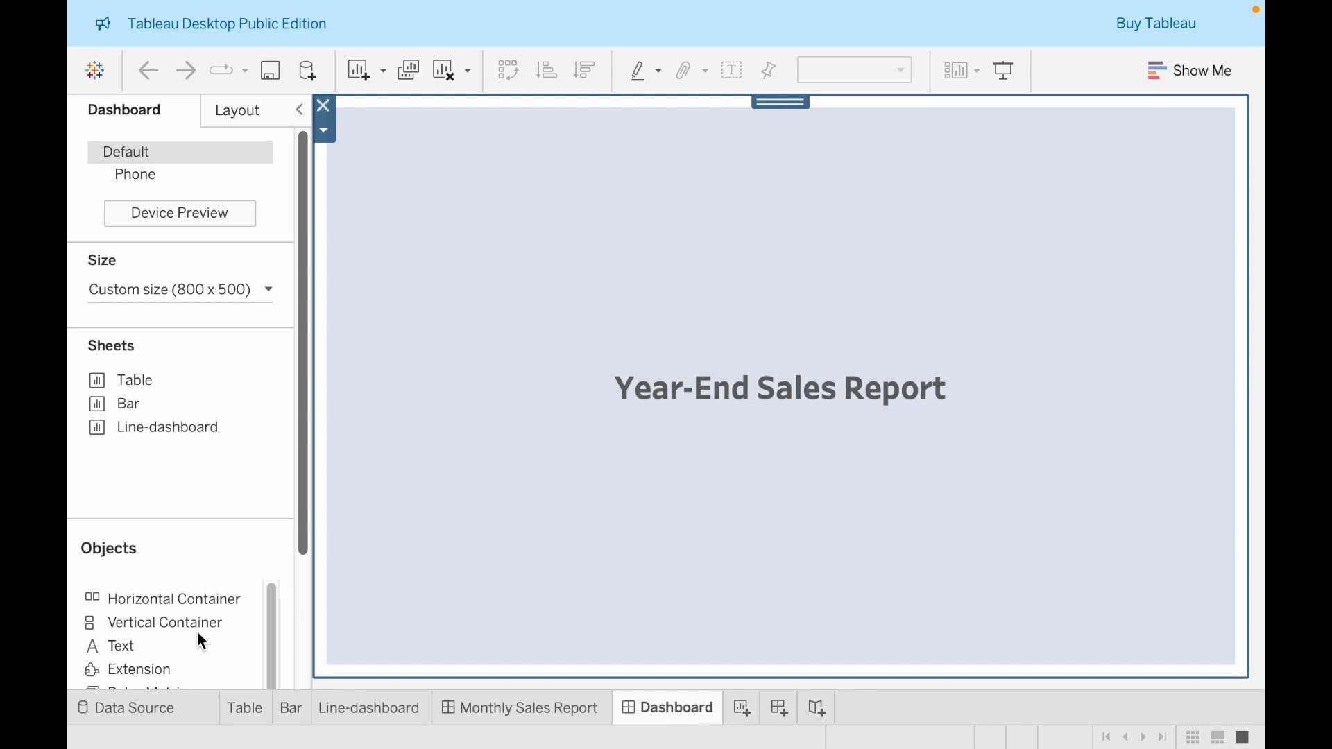
Open the Table worksheet and inspect the tooltips of the Annual Sales cells
scroll(199, 635, down, 2)
scroll(198, 635, up, 2)
click(242, 709)
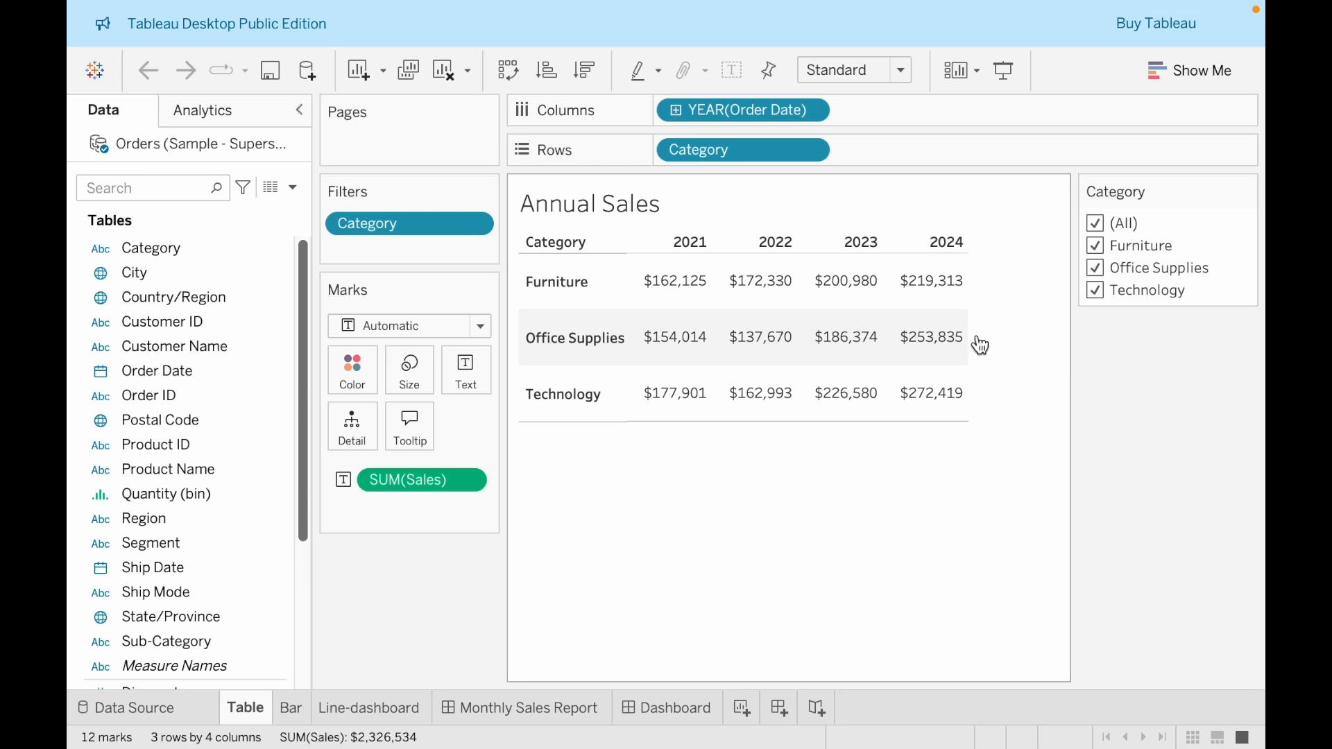
mouse_move(871, 291)
mouse_move(940, 284)
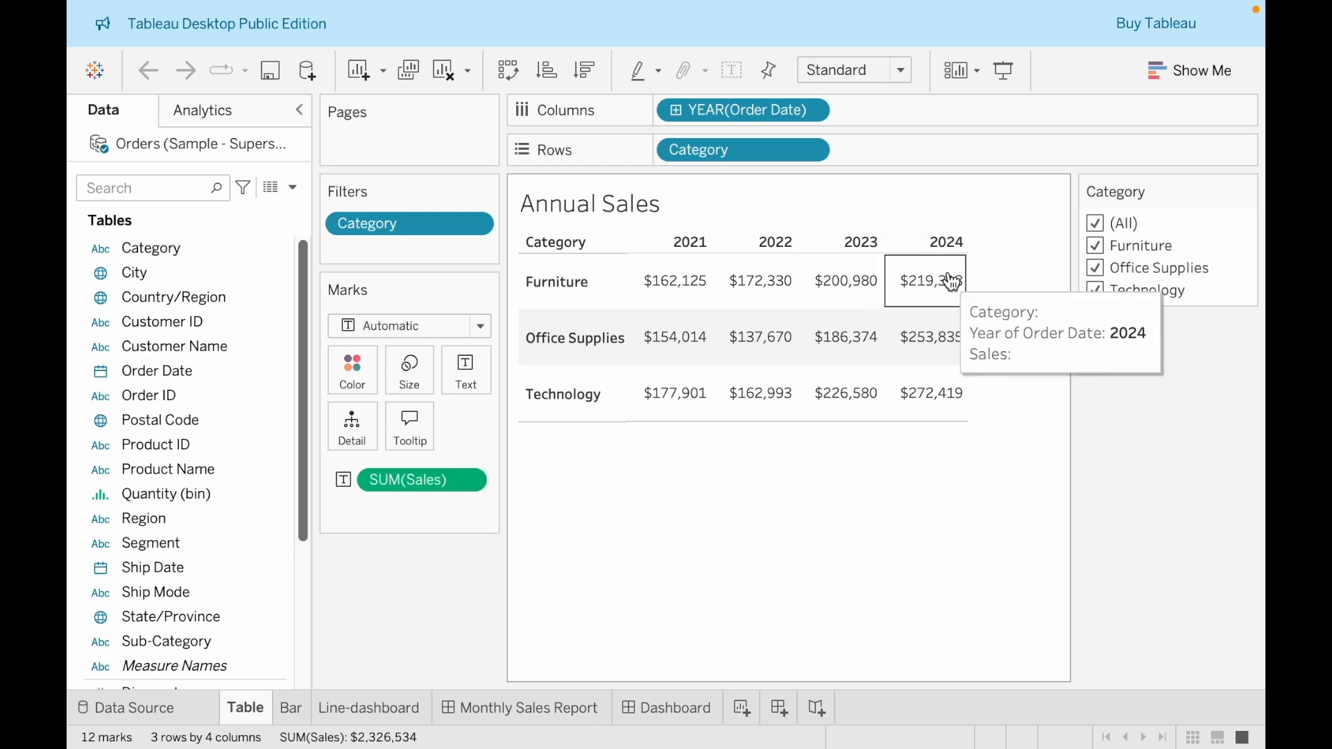
mouse_move(884, 324)
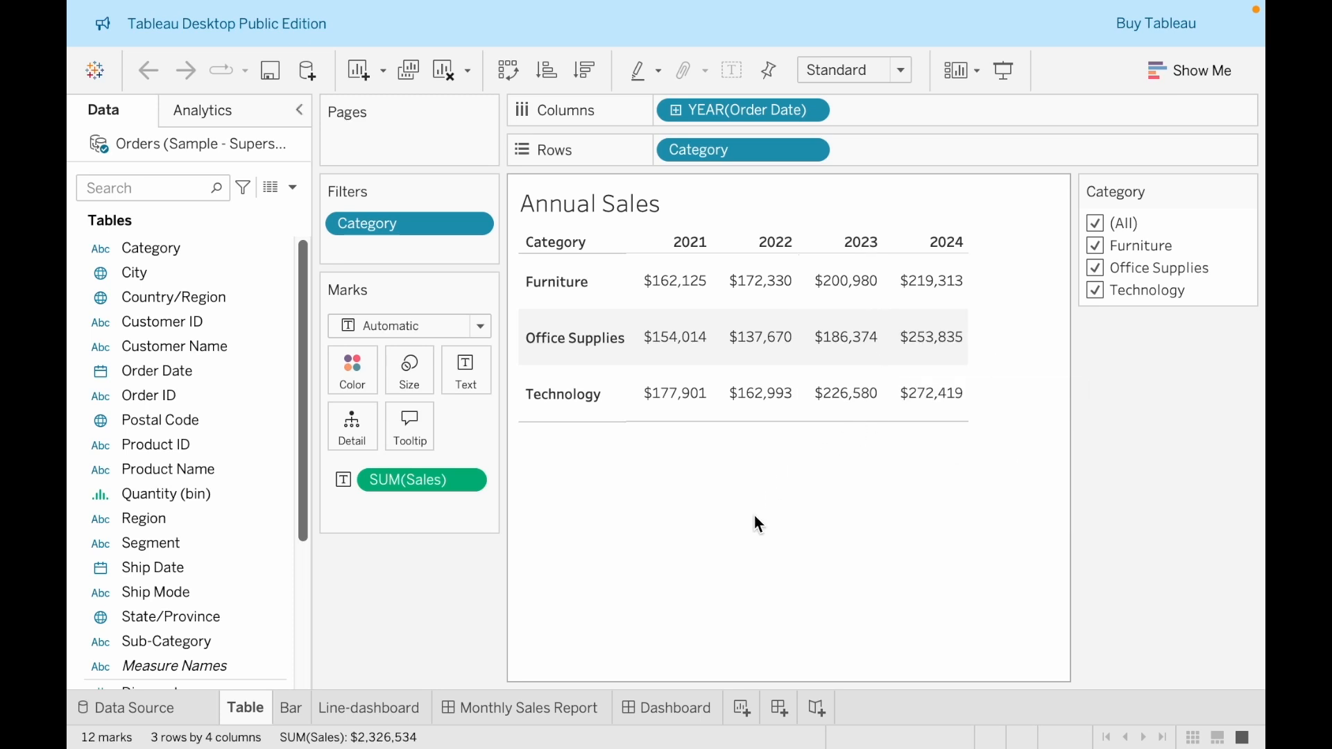
Add a second Sales field to the table's marks and apply a Percent Difference quick table calculation to it
scroll(215, 503, down, 5)
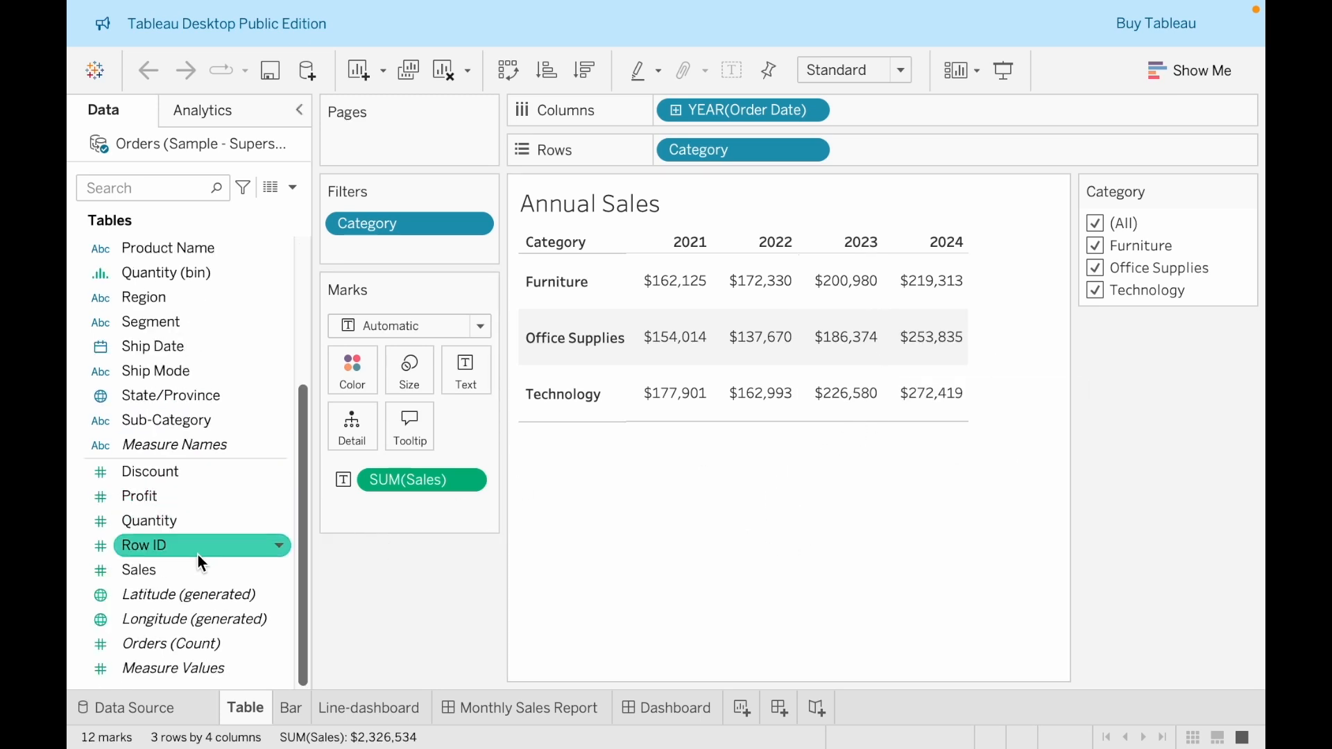
drag(197, 570, 386, 510)
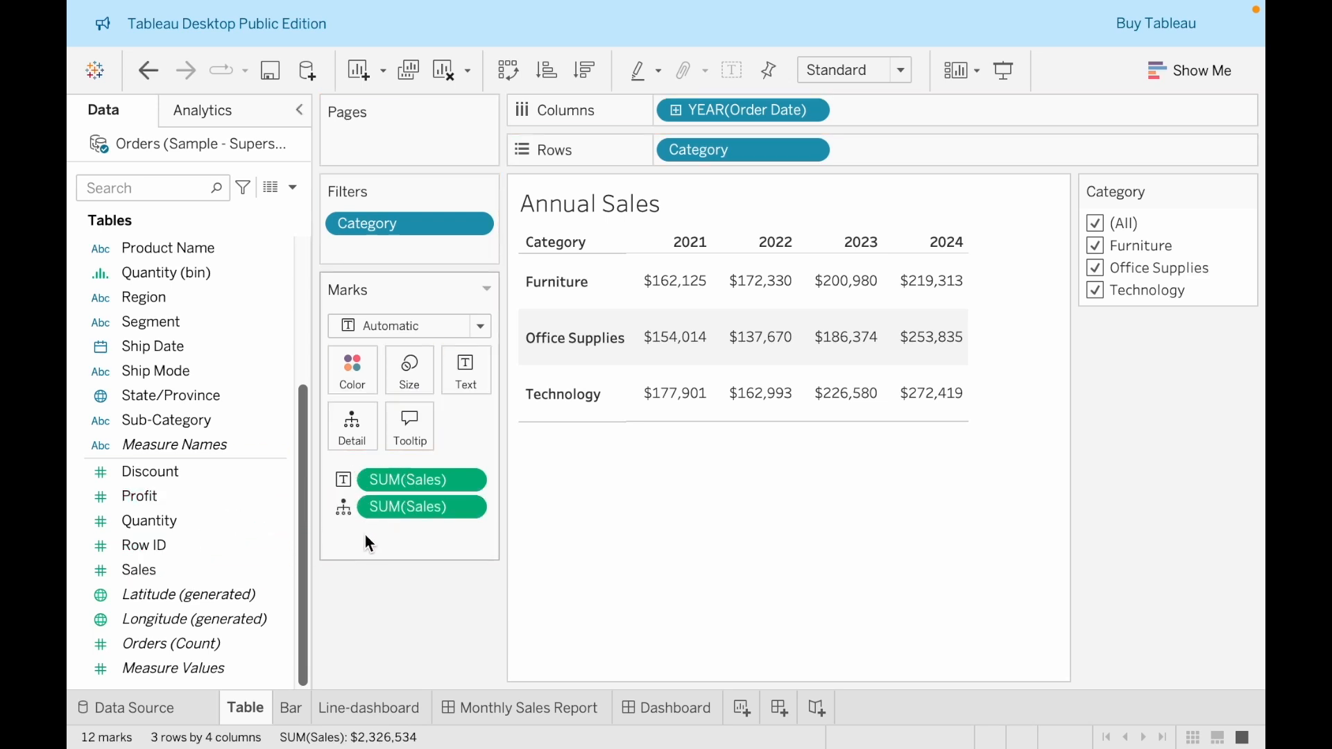
right_click(424, 510)
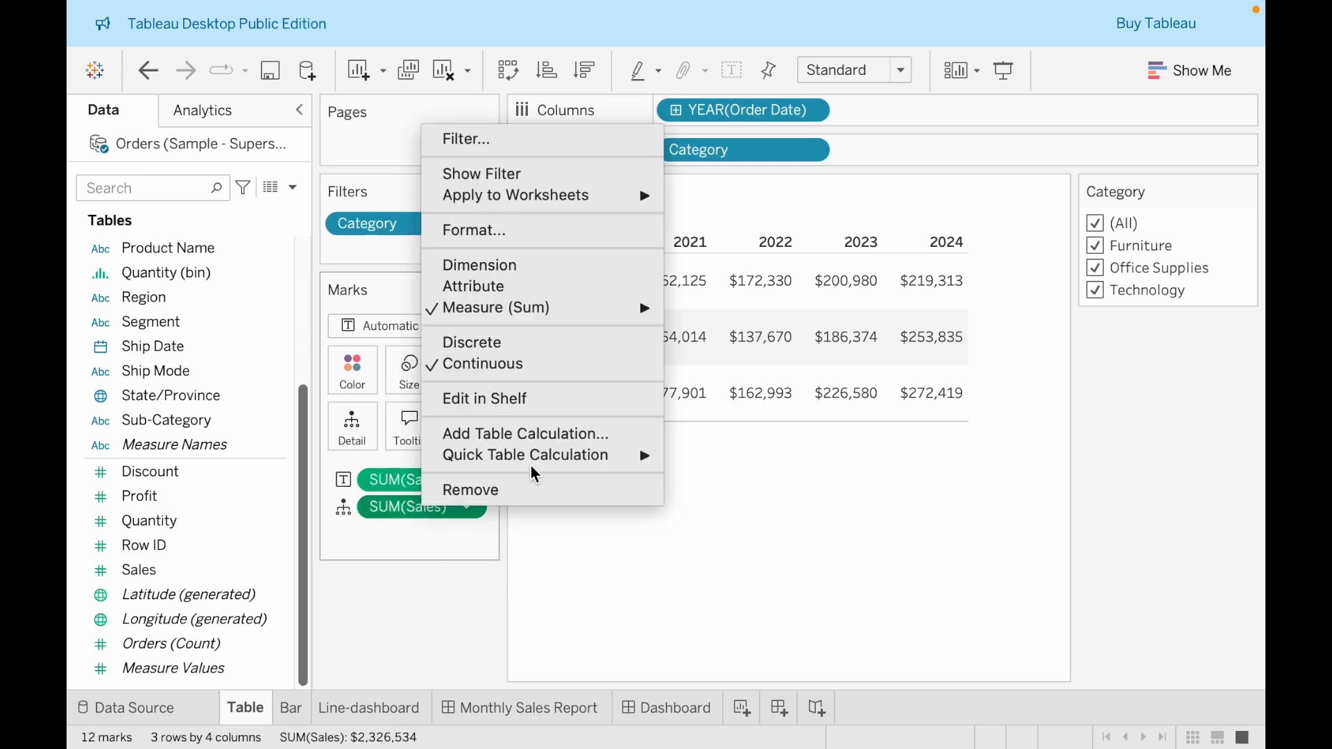
mouse_move(533, 463)
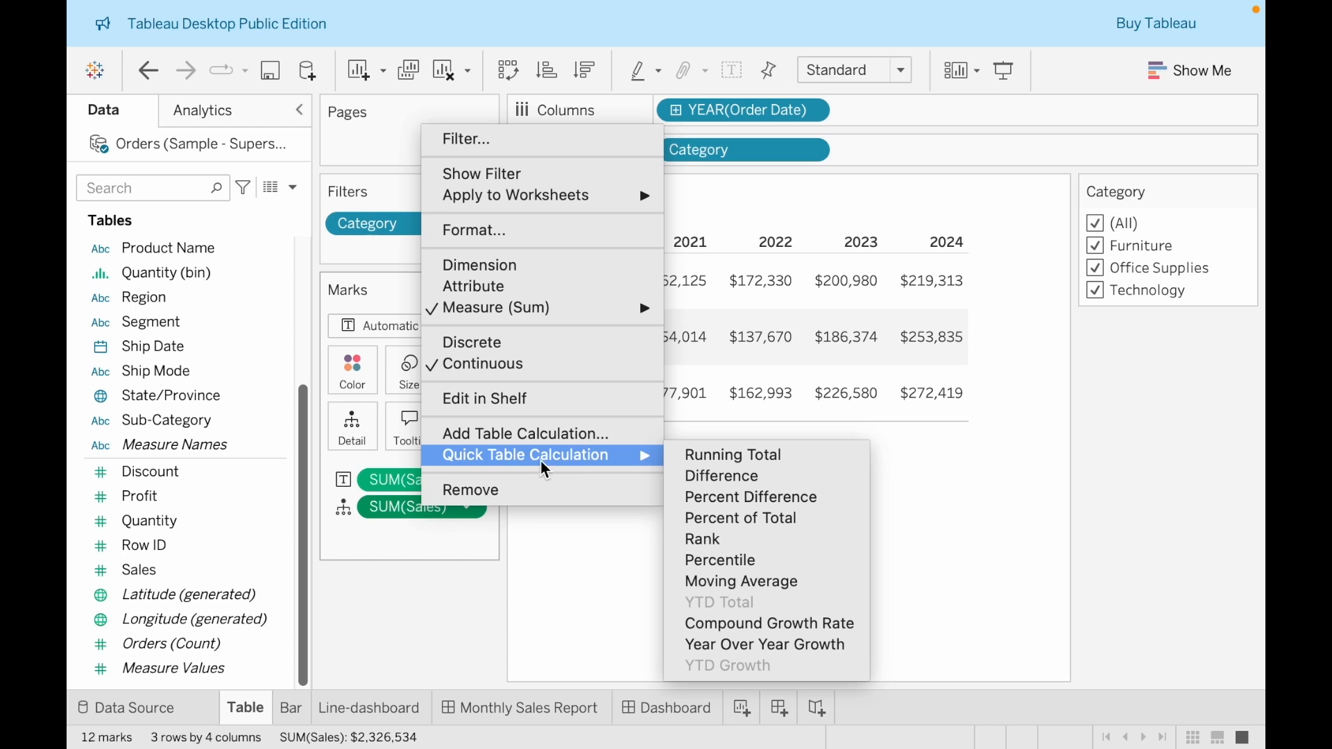
click(700, 497)
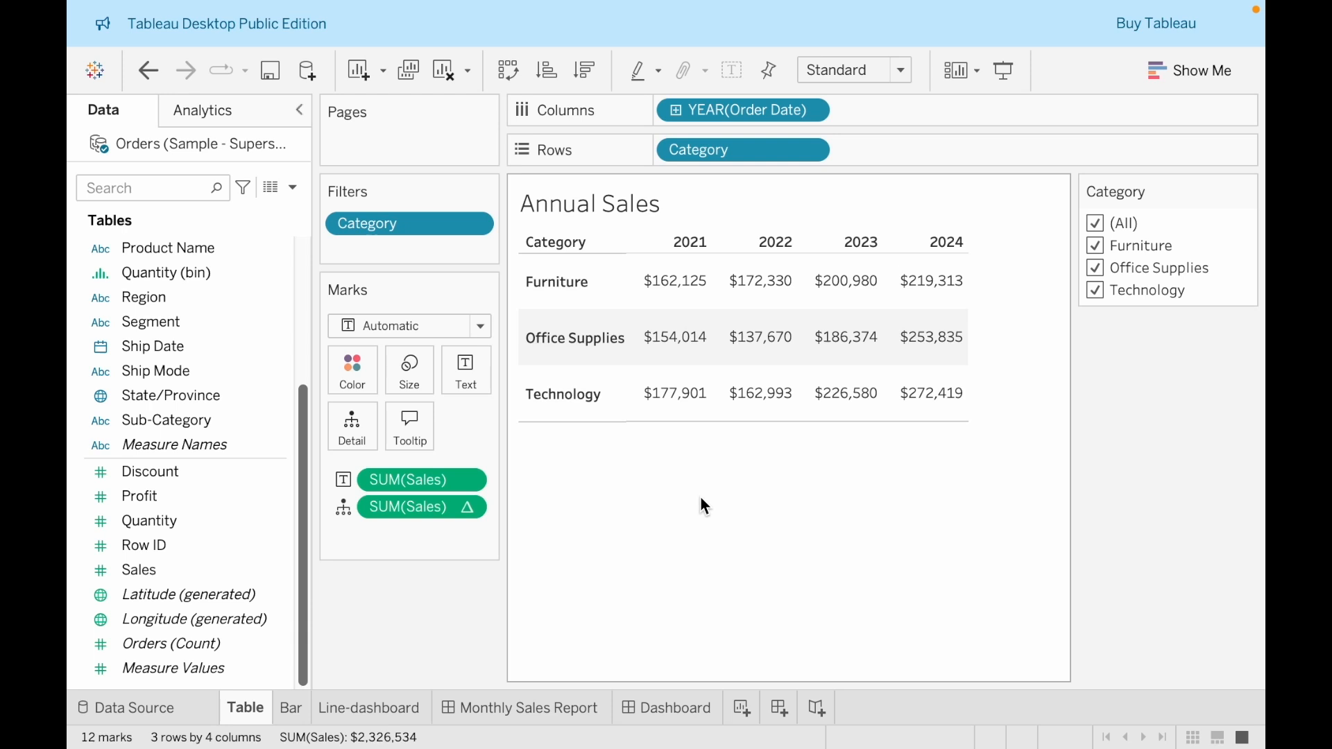
Show the percent difference as text in the table cells and compute it using Table (across)
click(347, 509)
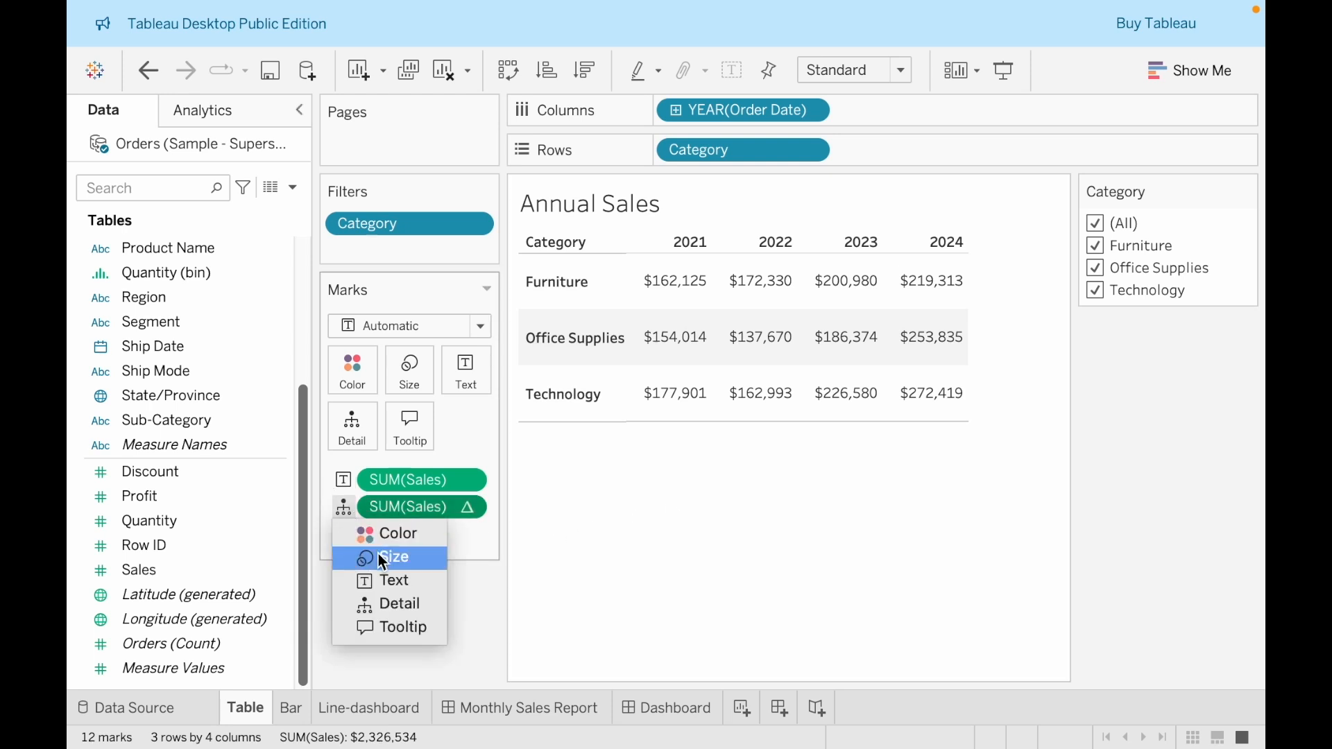
click(380, 580)
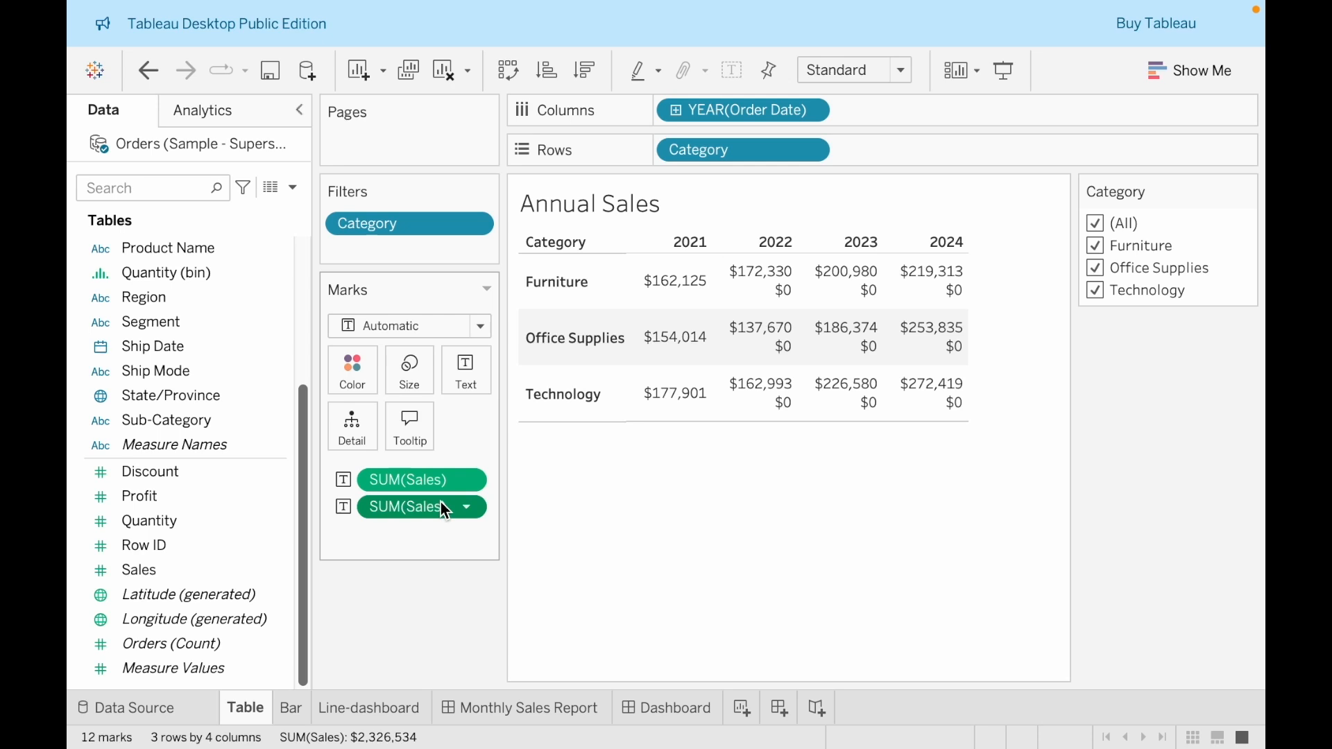
mouse_move(783, 288)
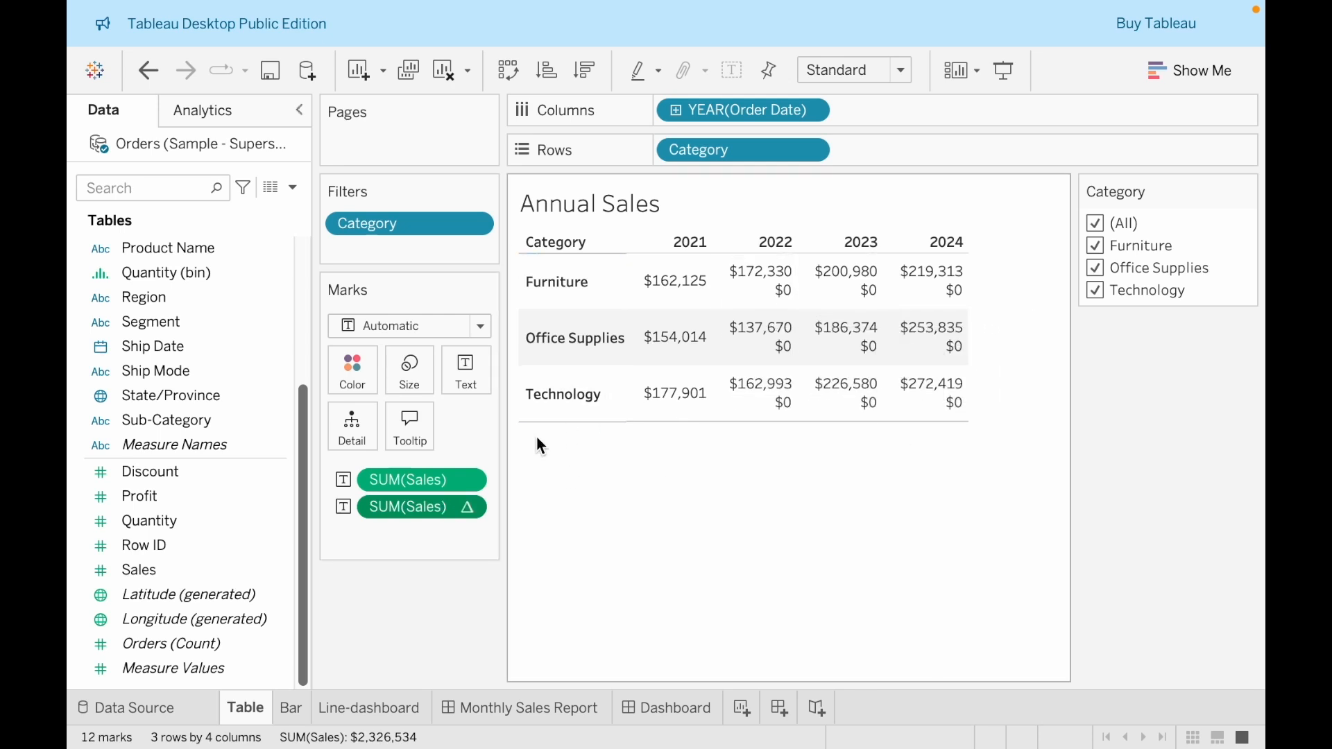
right_click(448, 510)
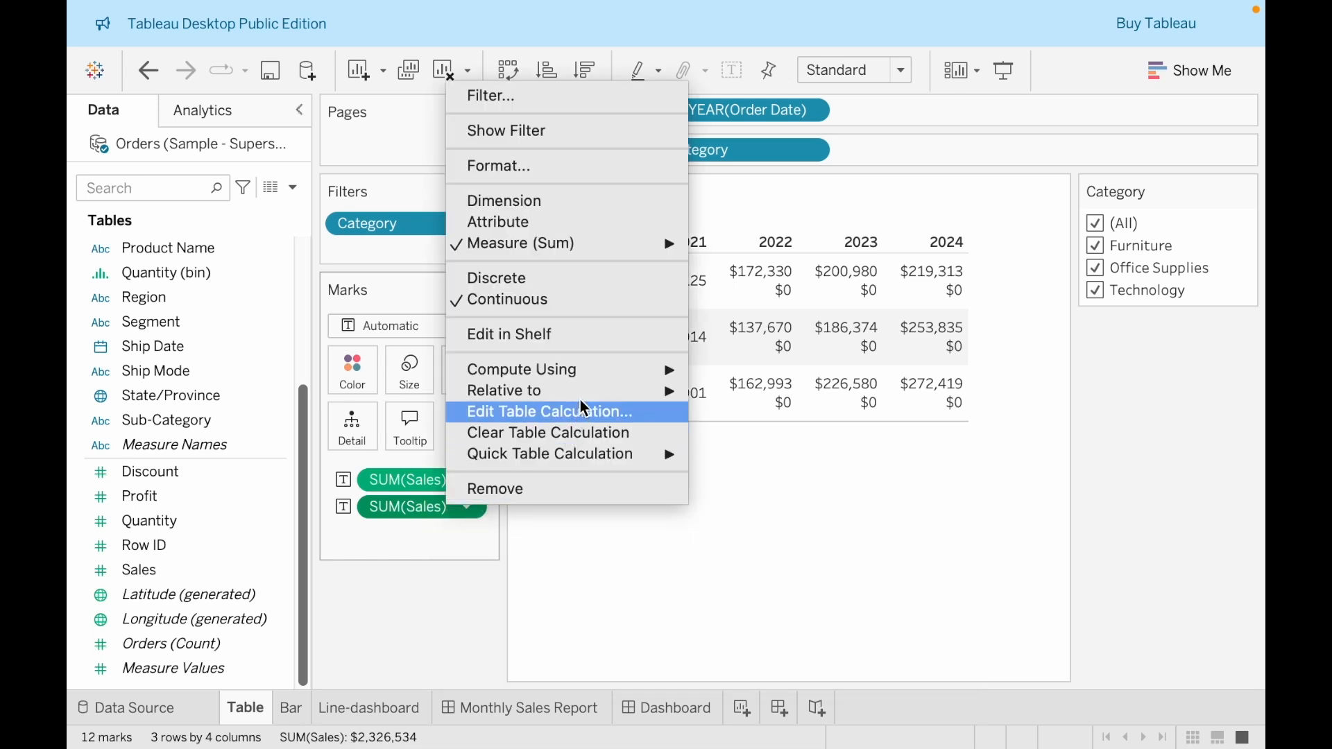
mouse_move(601, 368)
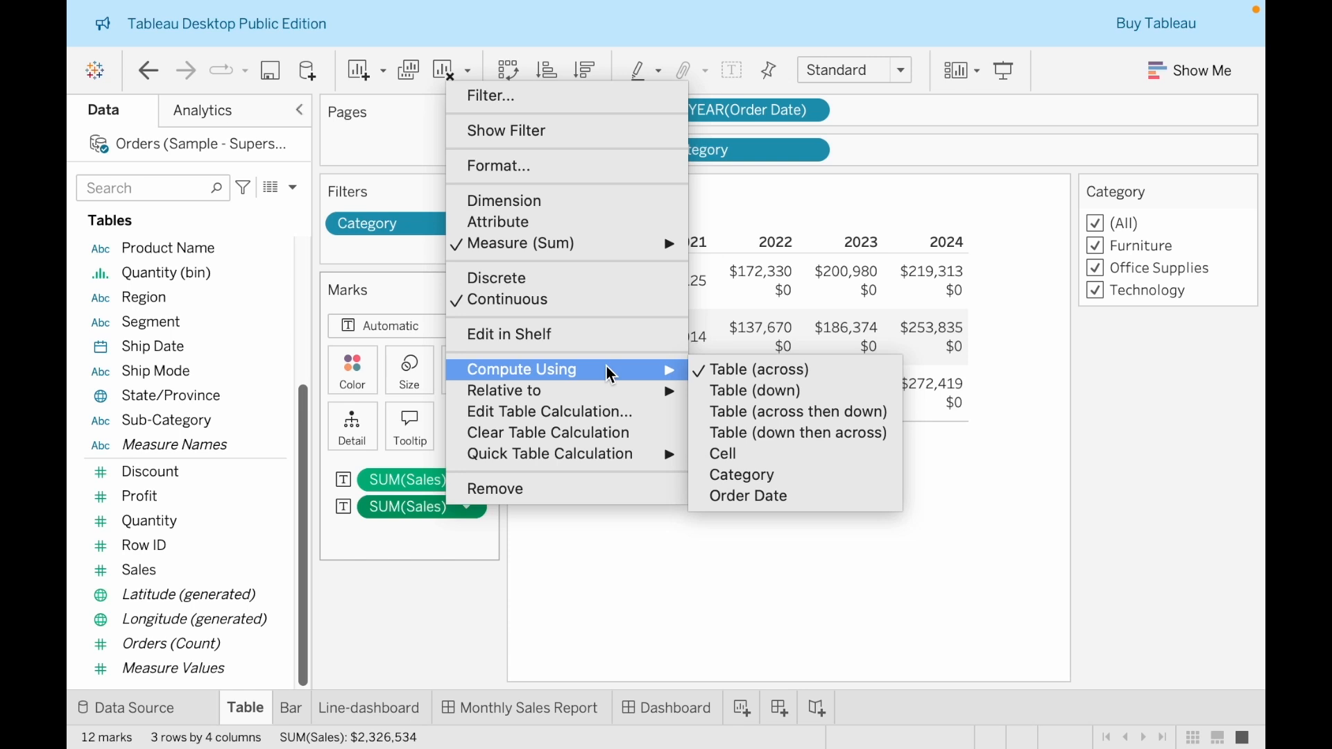
click(717, 365)
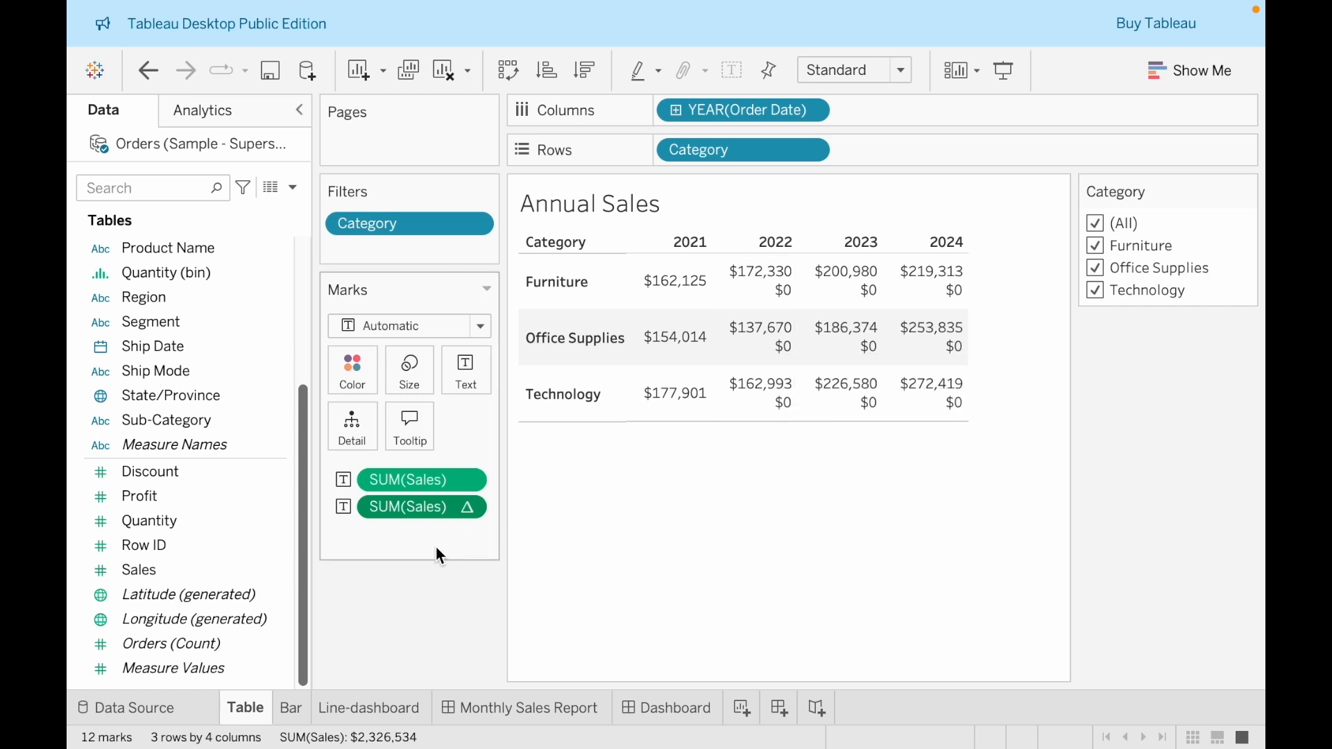
Format the percent difference values as Percentage with 0 decimal places and check them across the years
right_click(431, 515)
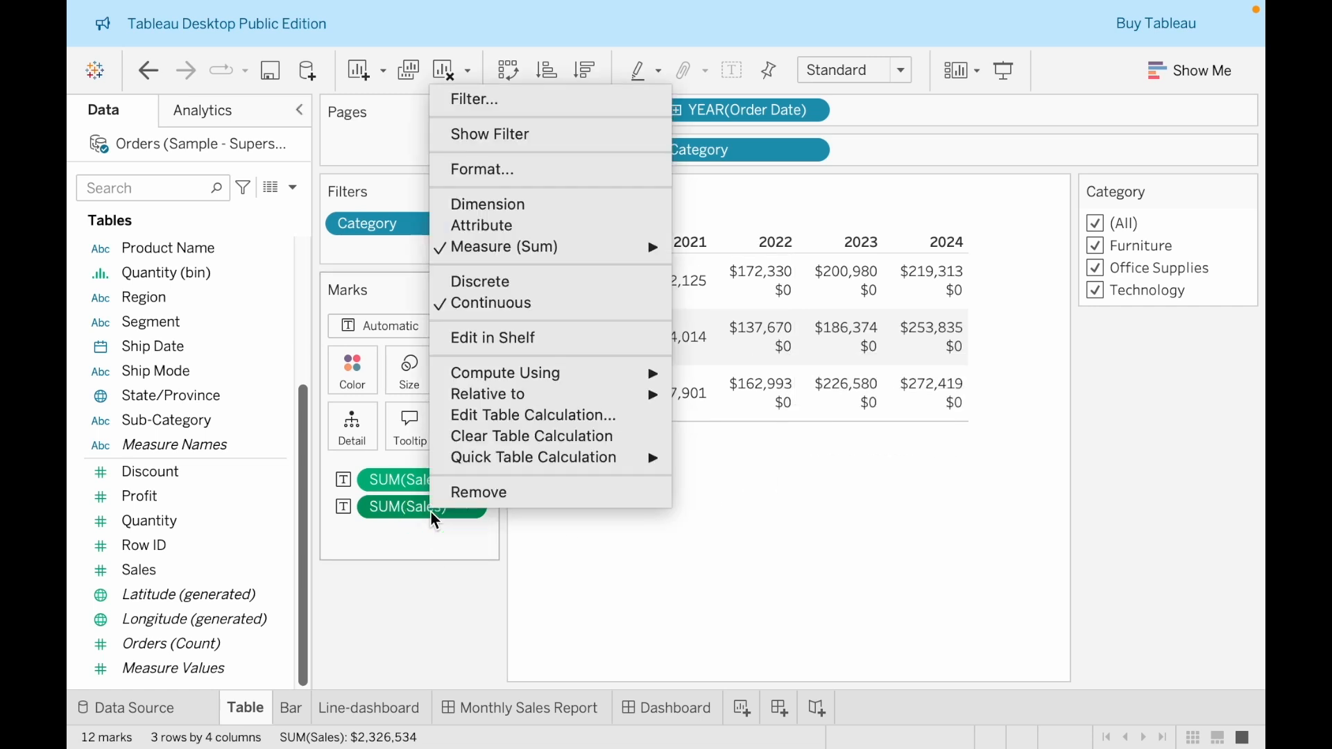
click(475, 167)
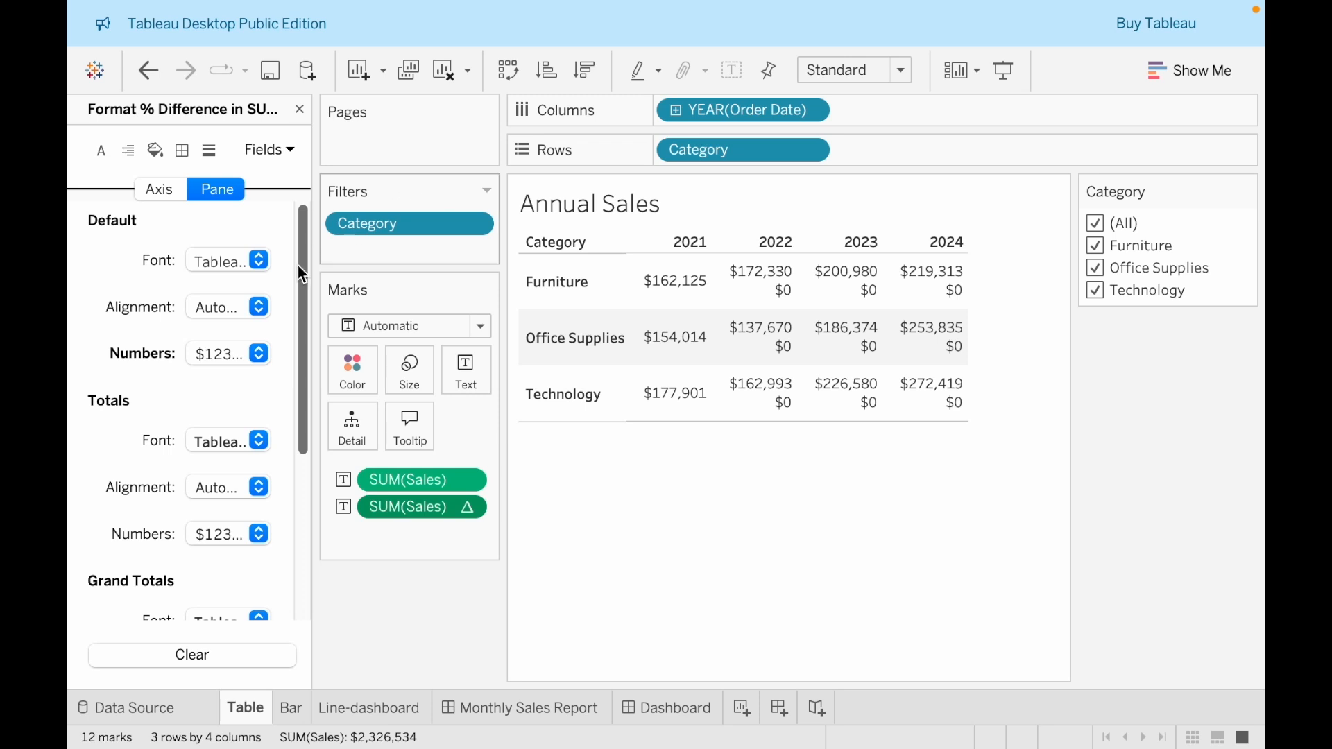
click(230, 353)
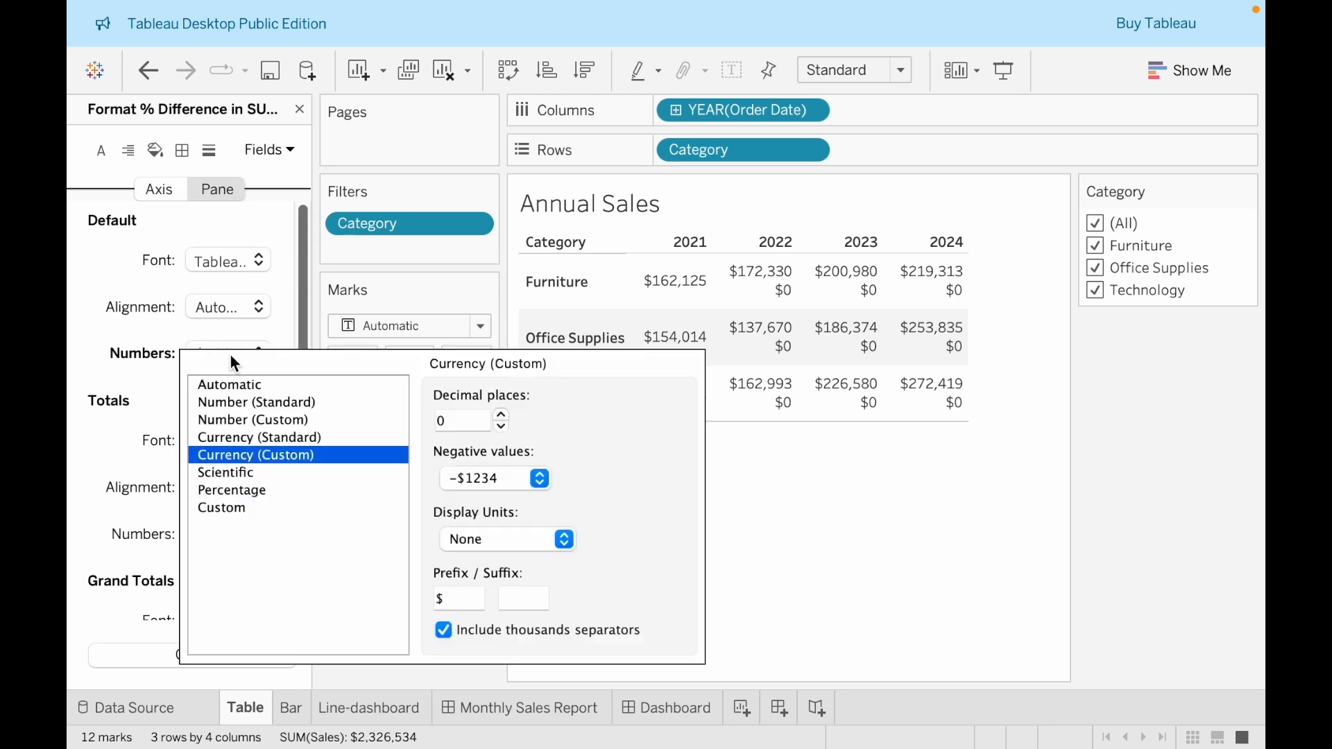
click(267, 490)
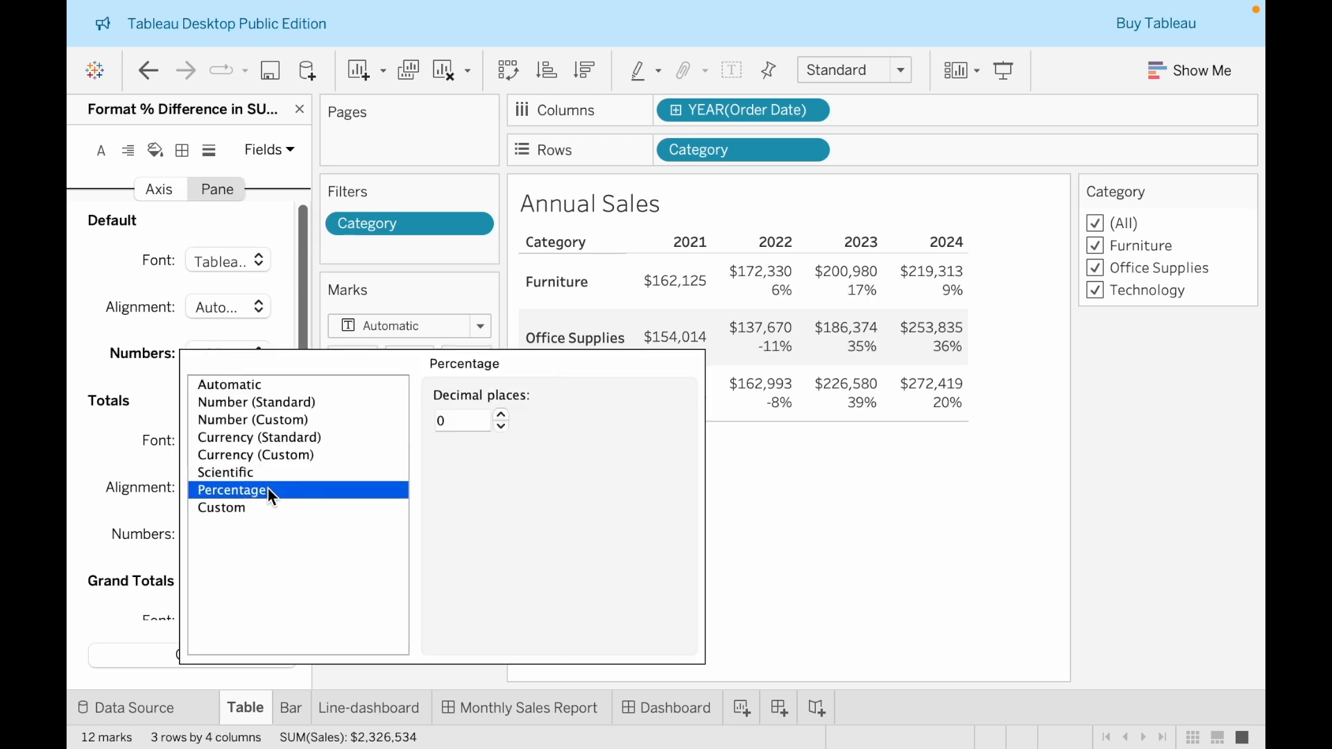
click(745, 470)
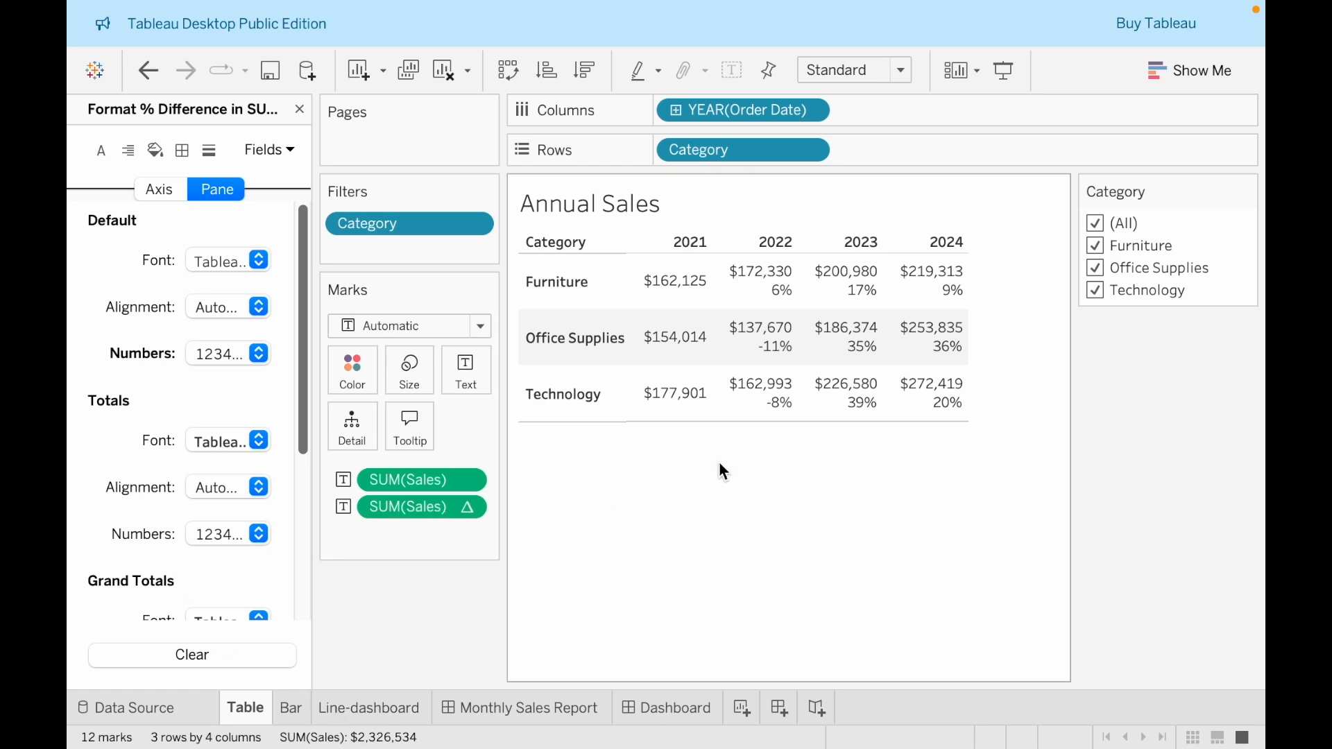
mouse_move(740, 315)
mouse_move(782, 293)
mouse_move(691, 288)
mouse_move(790, 418)
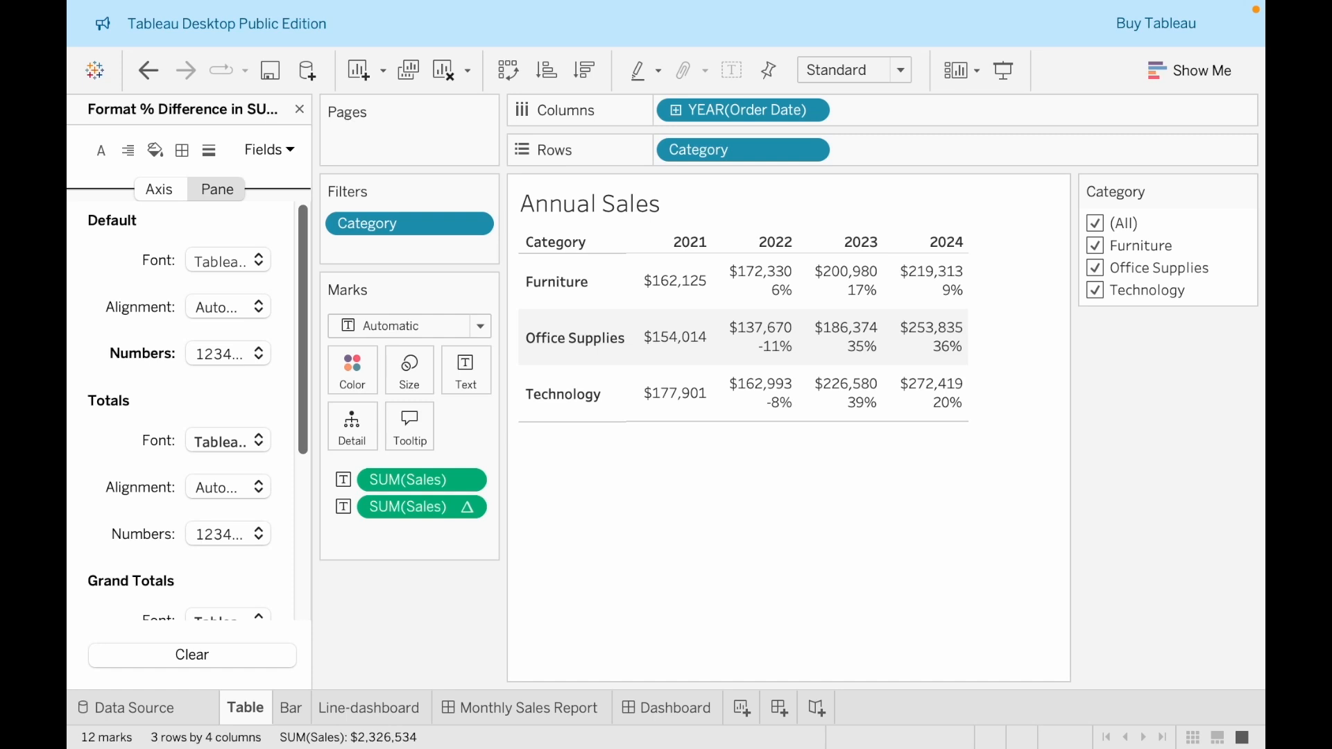
Reopen the number format of the percent difference field, widen its settings area and switch the format to Custom
right_click(400, 513)
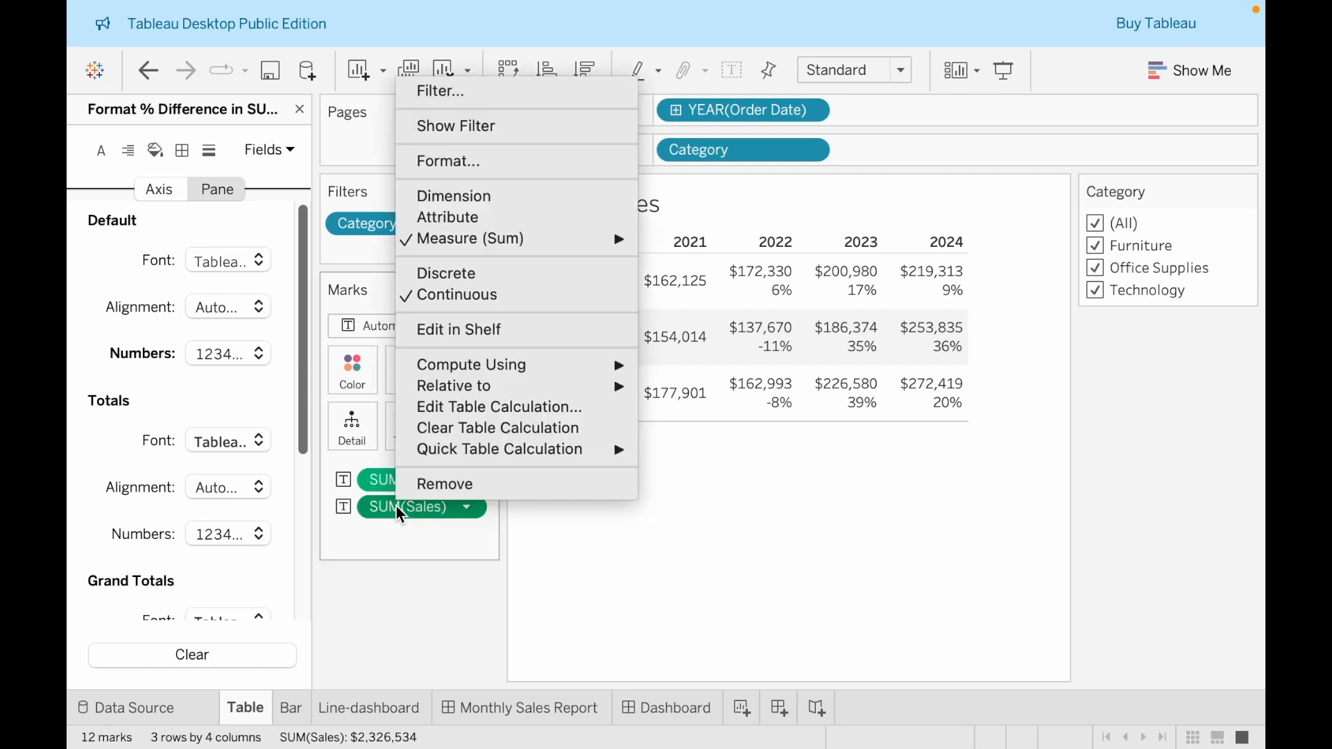
click(452, 168)
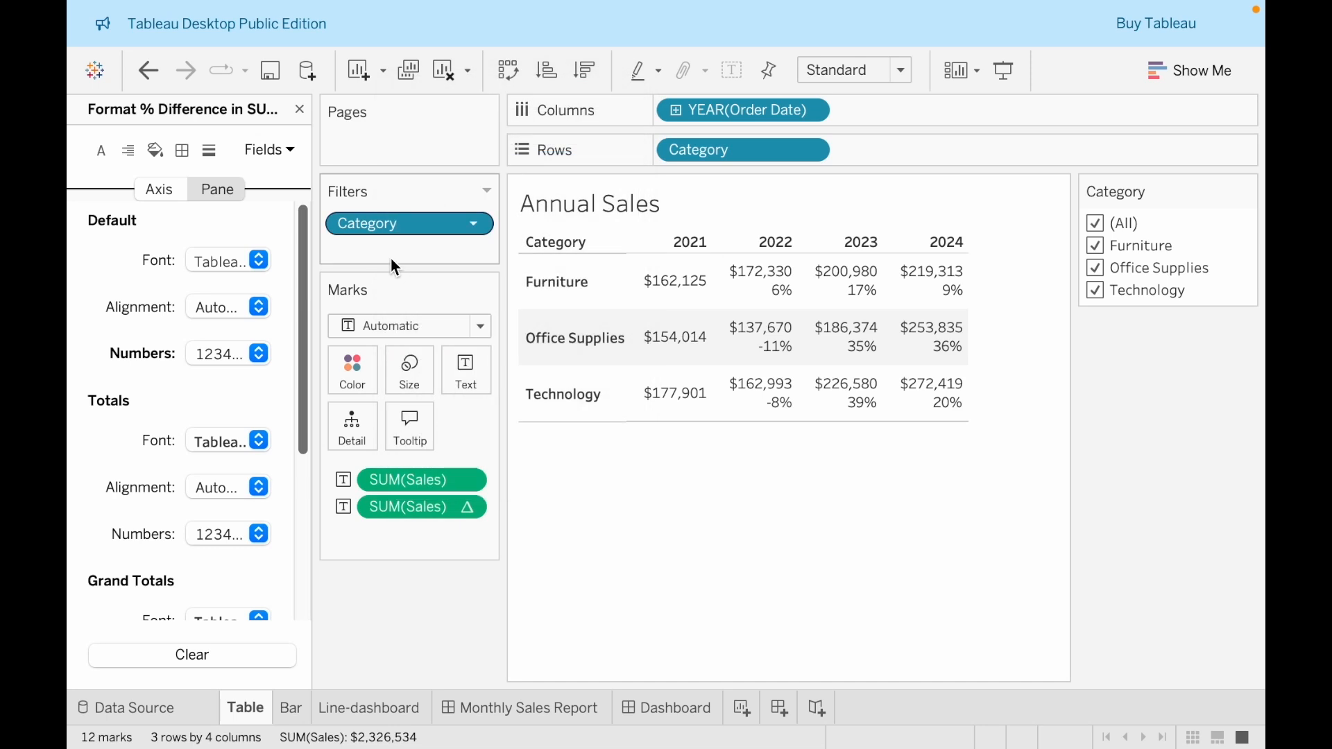
drag(326, 339, 511, 339)
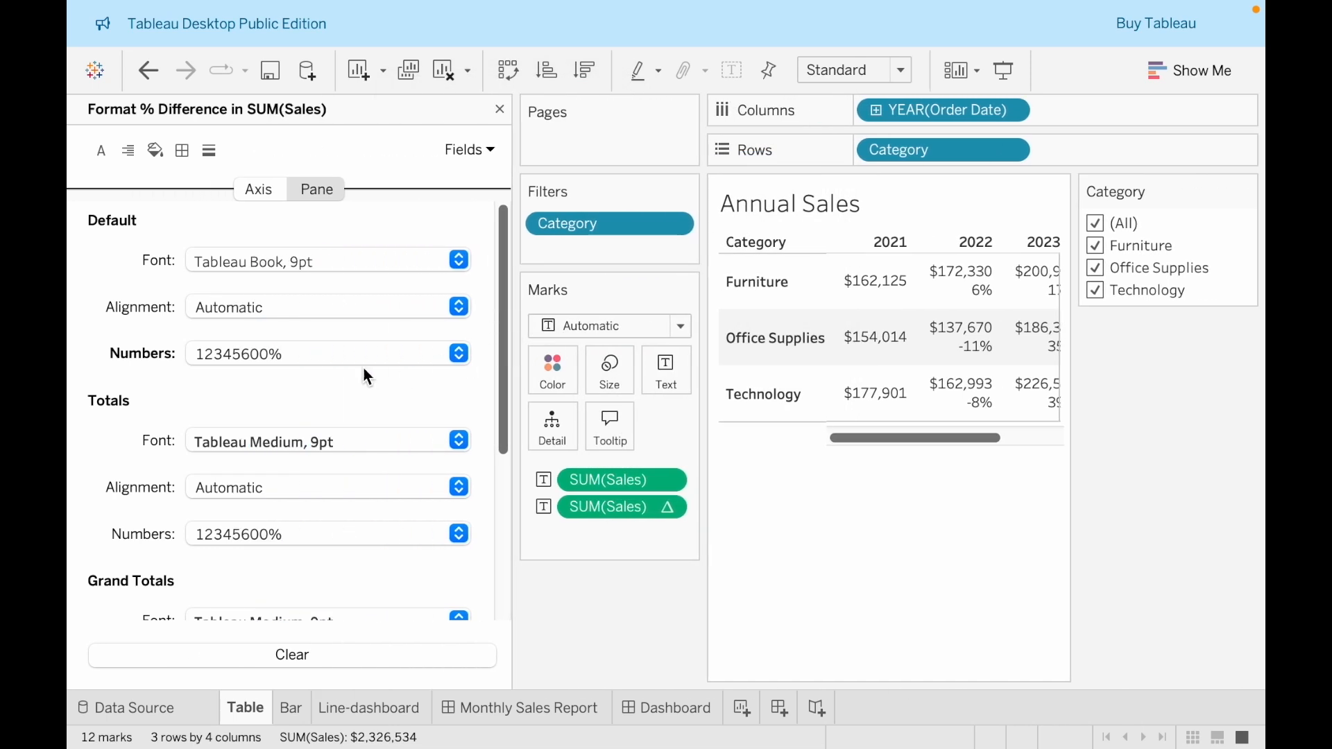
click(336, 366)
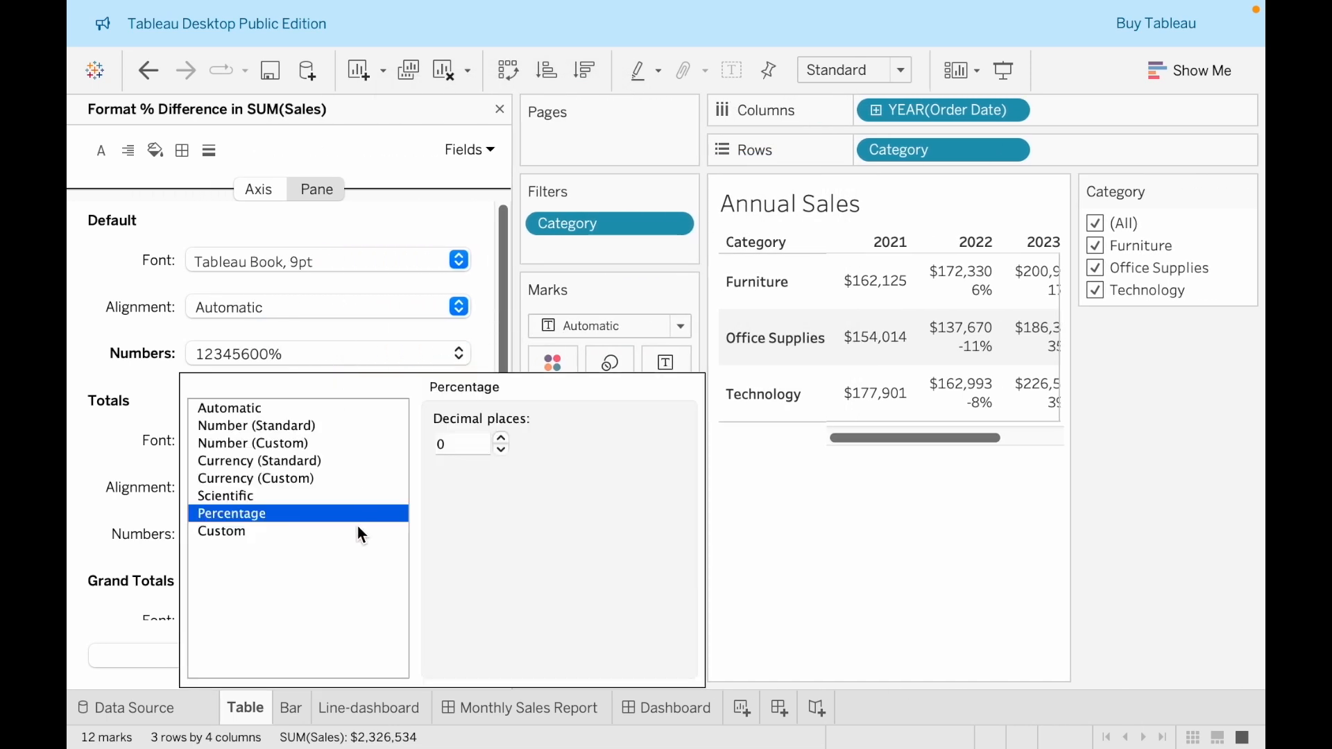
click(300, 531)
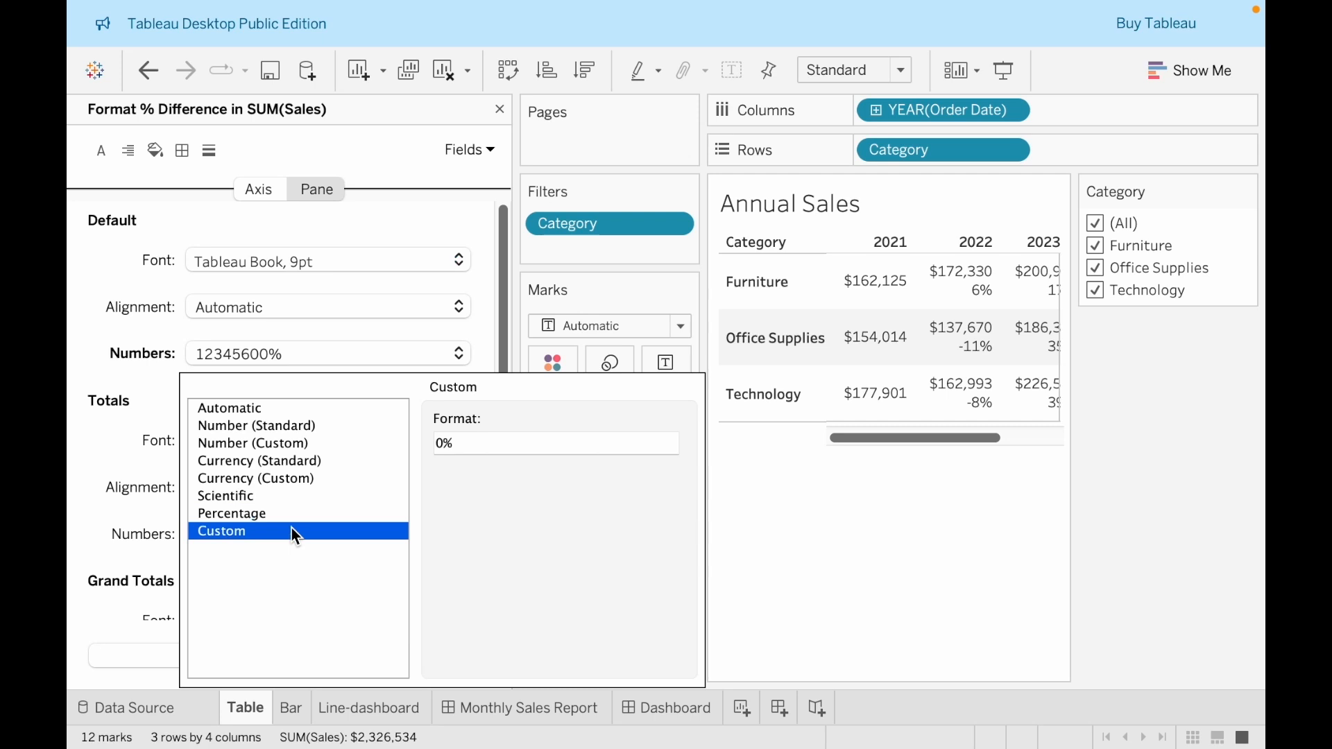
Set the percent difference's custom number format to "+"#%; "-"#% and narrow the format settings area again
click(460, 448)
text(")
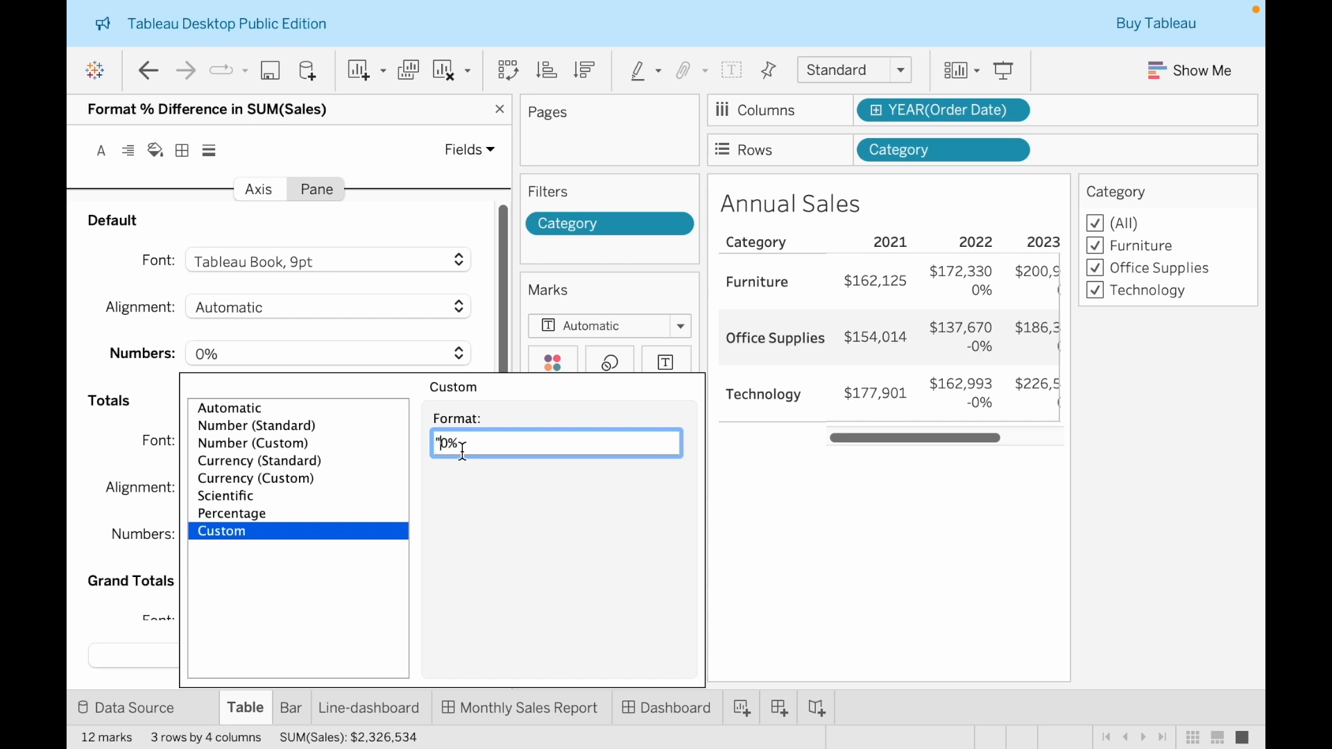
text(+")
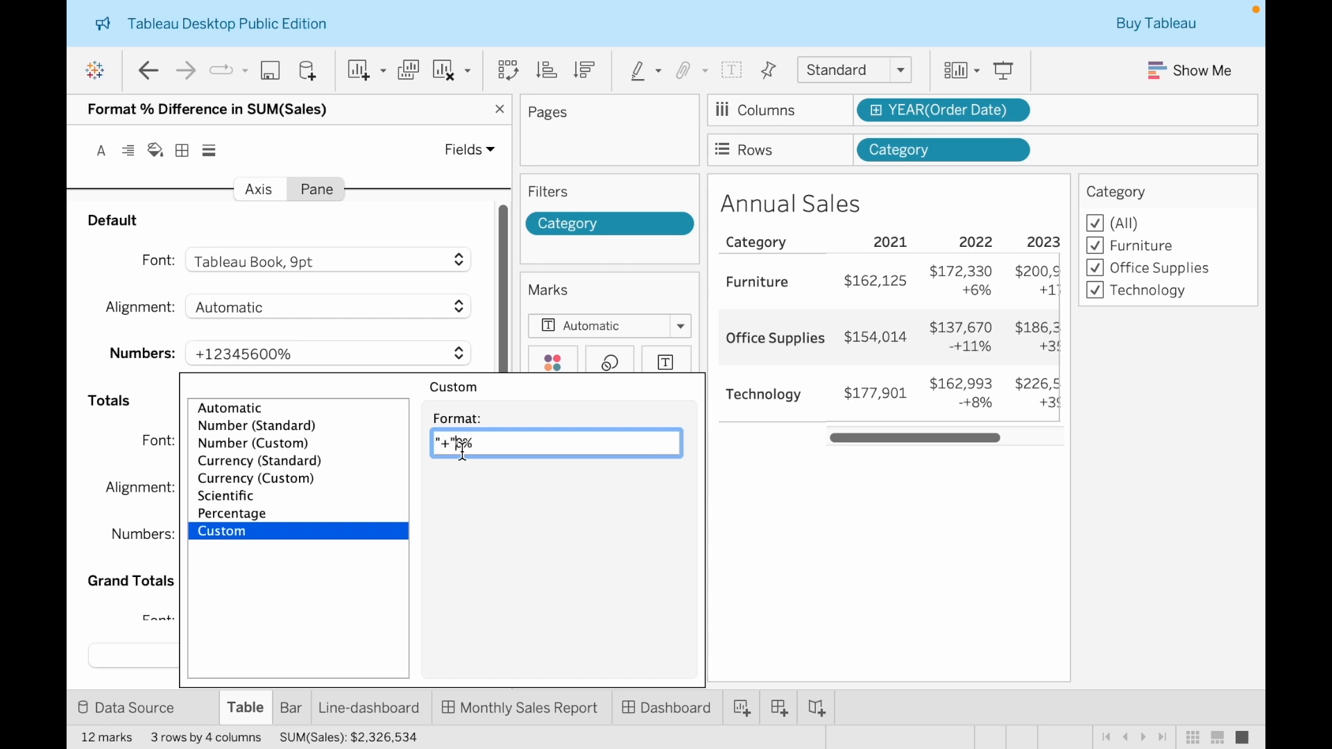
key(Delete)
text(#%; "-")
text(#%)
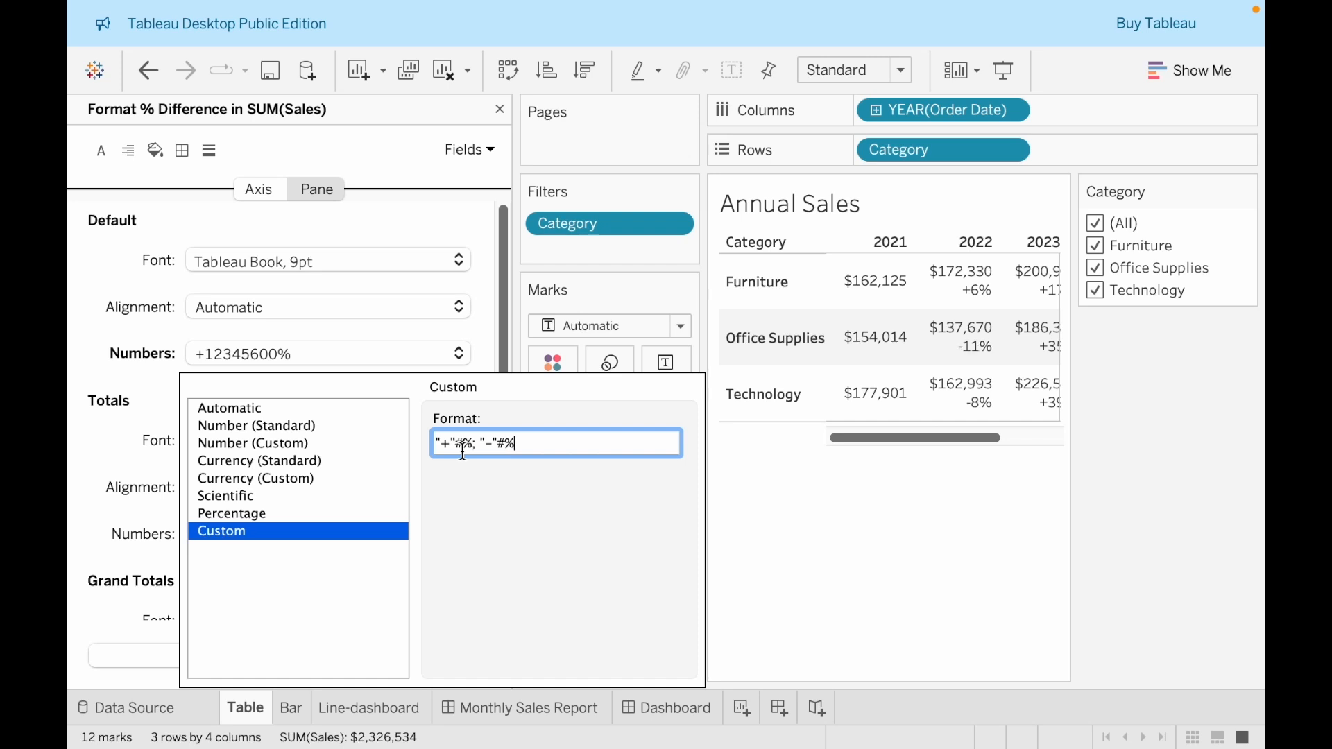
click(877, 577)
drag(517, 560, 185, 559)
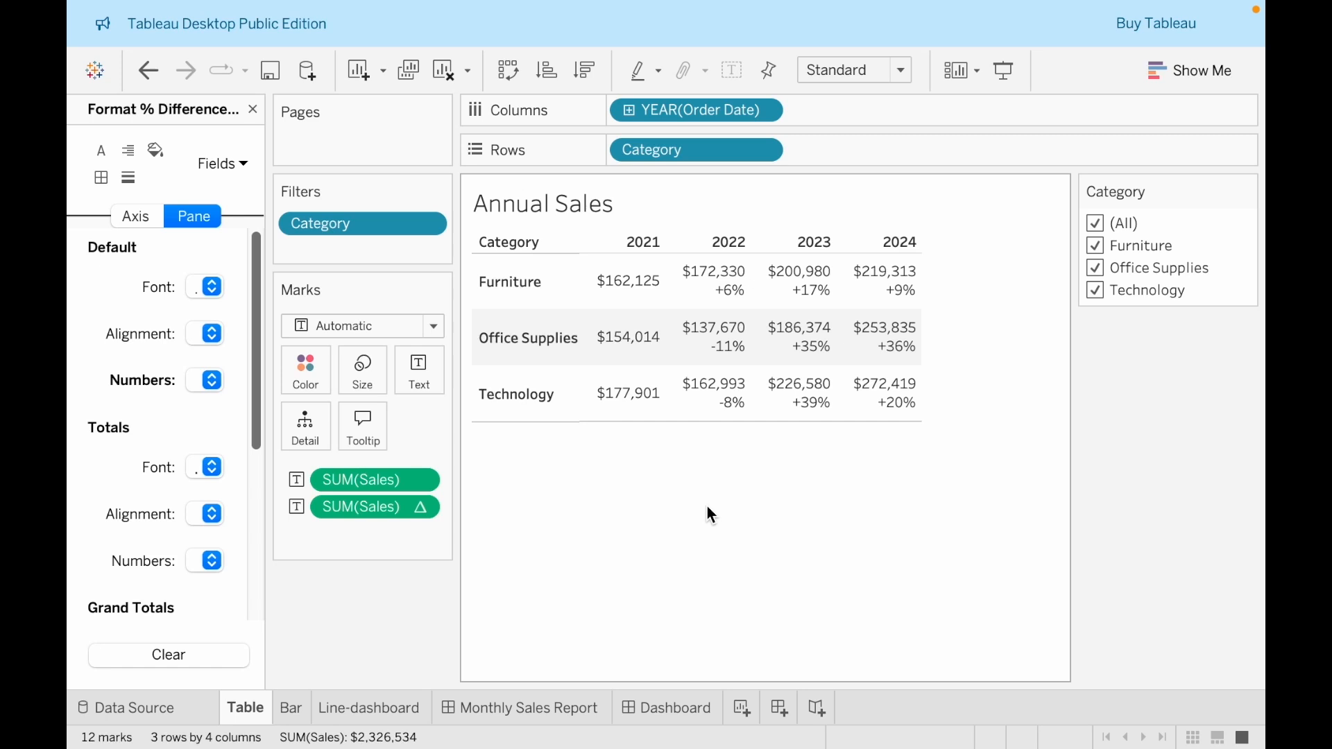
mouse_move(808, 413)
On the Year-End Sales Report dashboard, add a horizontal container below the title and place the Table sheet in it
click(668, 713)
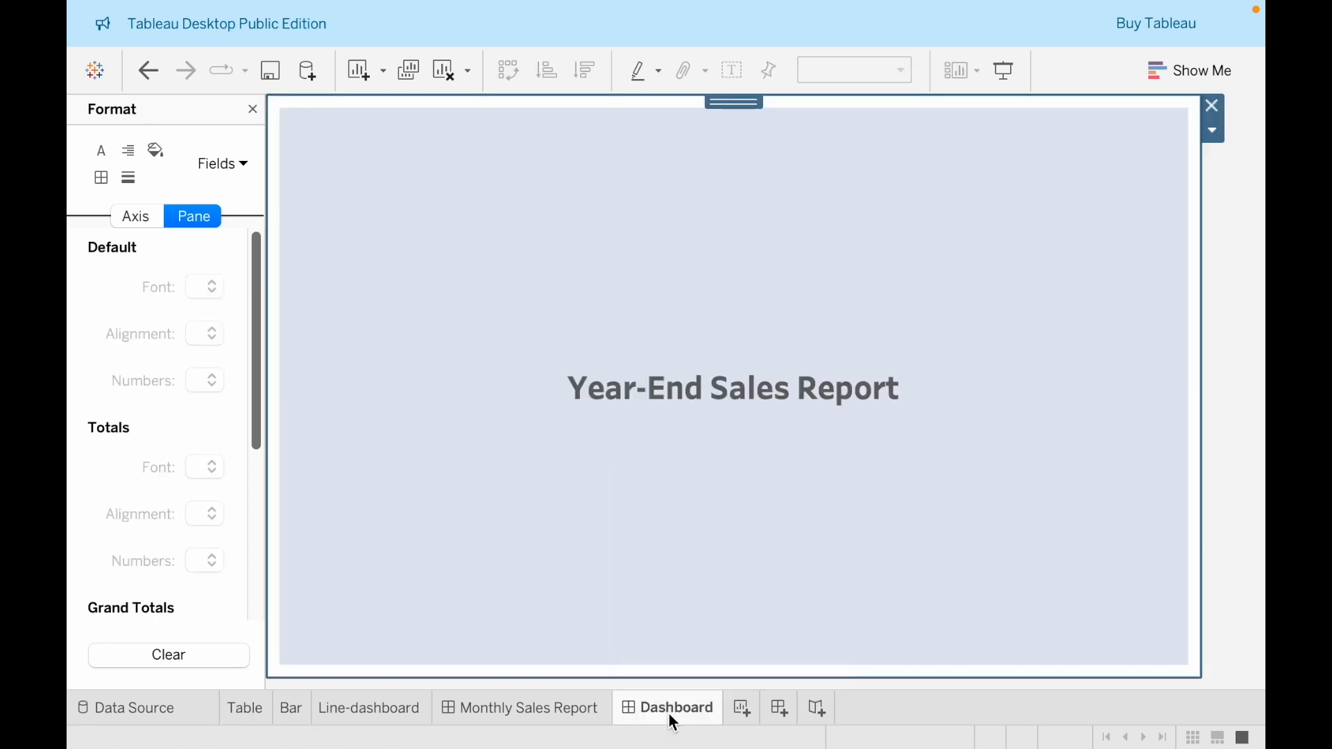
click(252, 110)
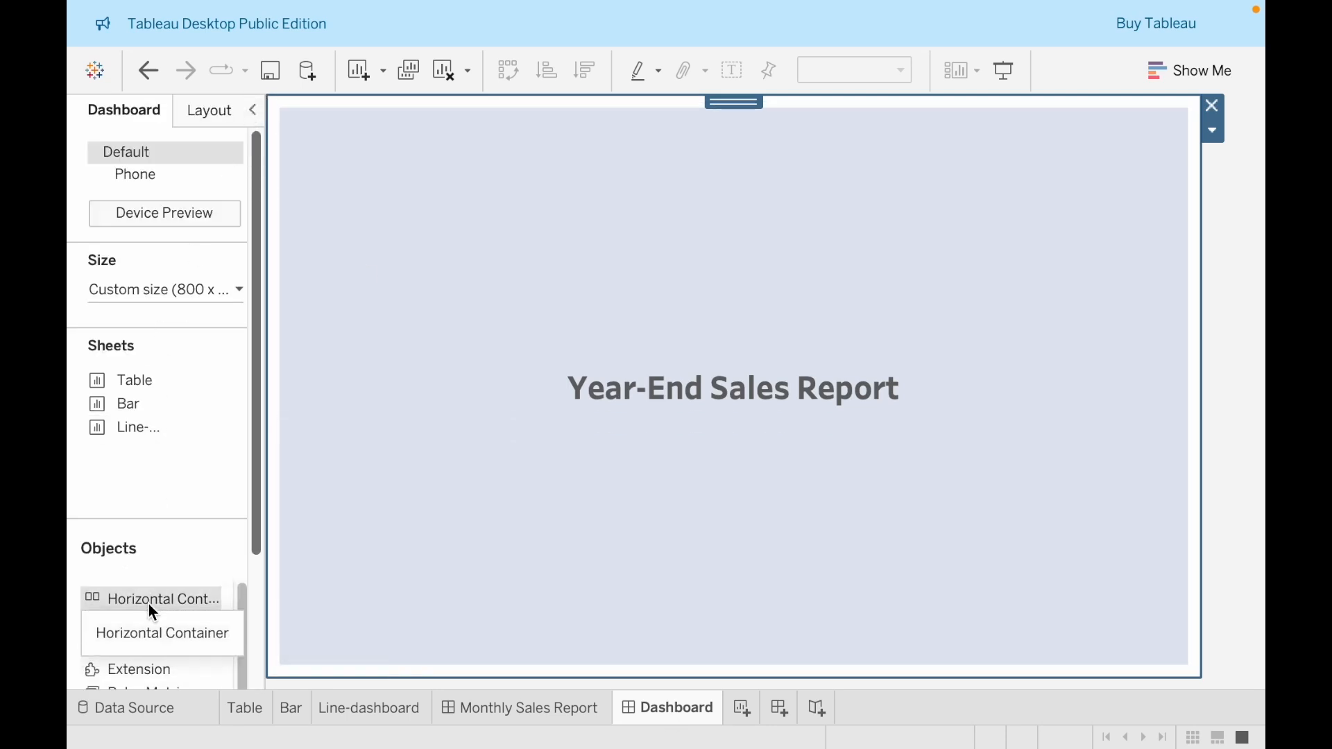
drag(148, 603, 665, 560)
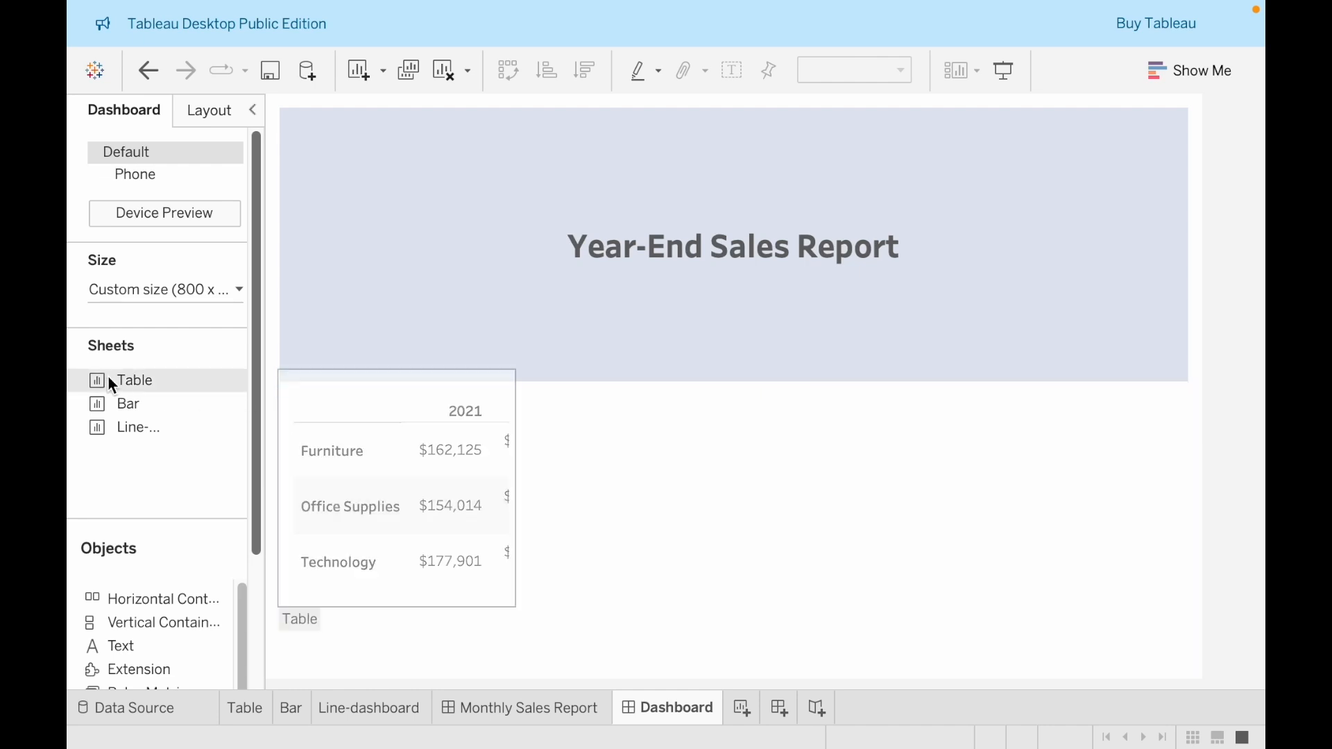
drag(128, 380, 369, 452)
drag(452, 505, 452, 505)
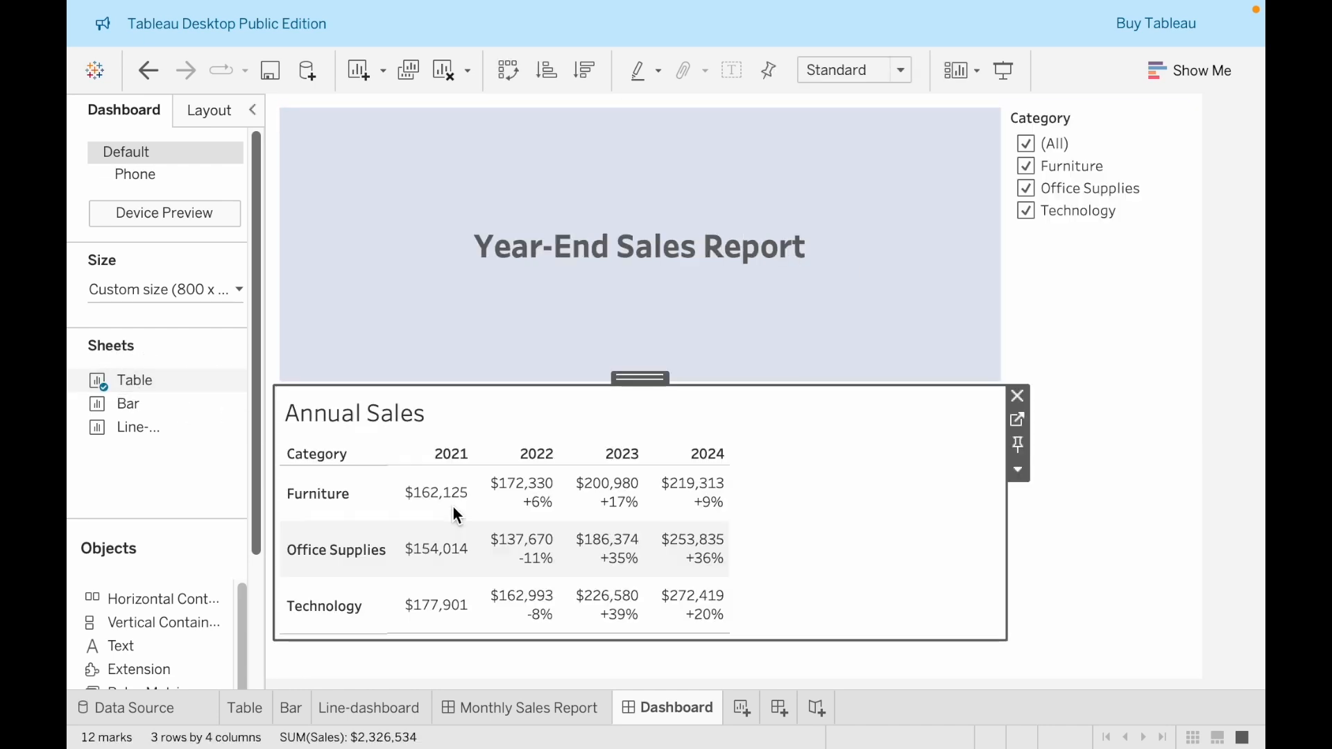
Remove the Category filter from the dashboard and reduce the height of the Year-End Sales Report title banner
click(1153, 158)
click(1204, 113)
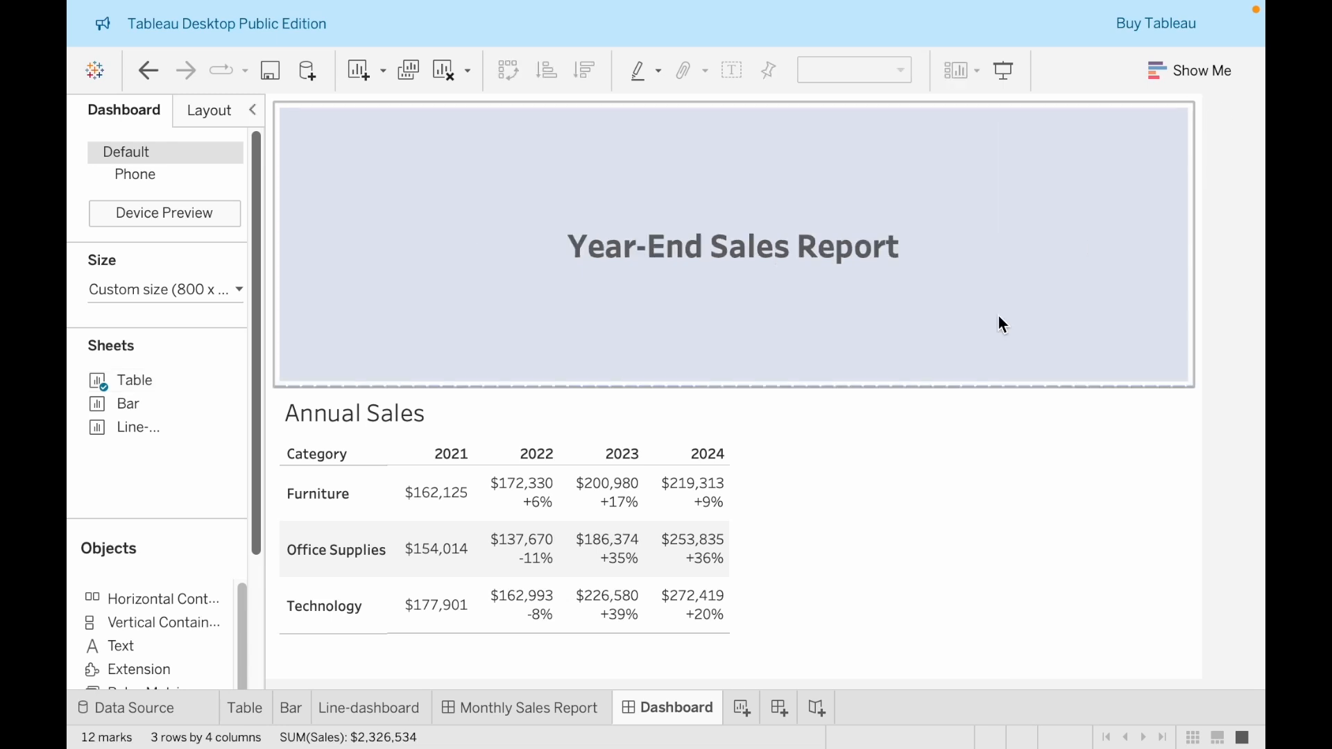
drag(609, 384, 613, 213)
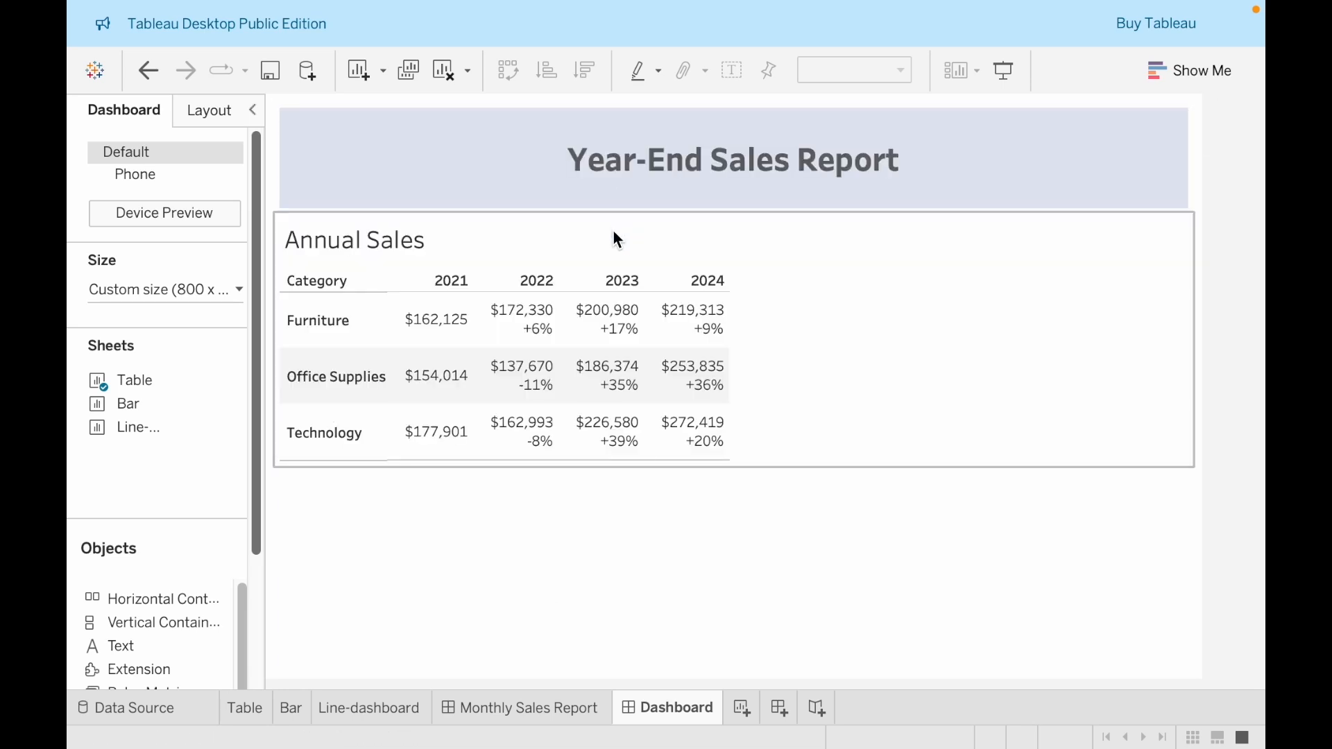
Set the font size of the Annual Sales title to 12
double_click(428, 248)
key(ctrl+a)
click(581, 209)
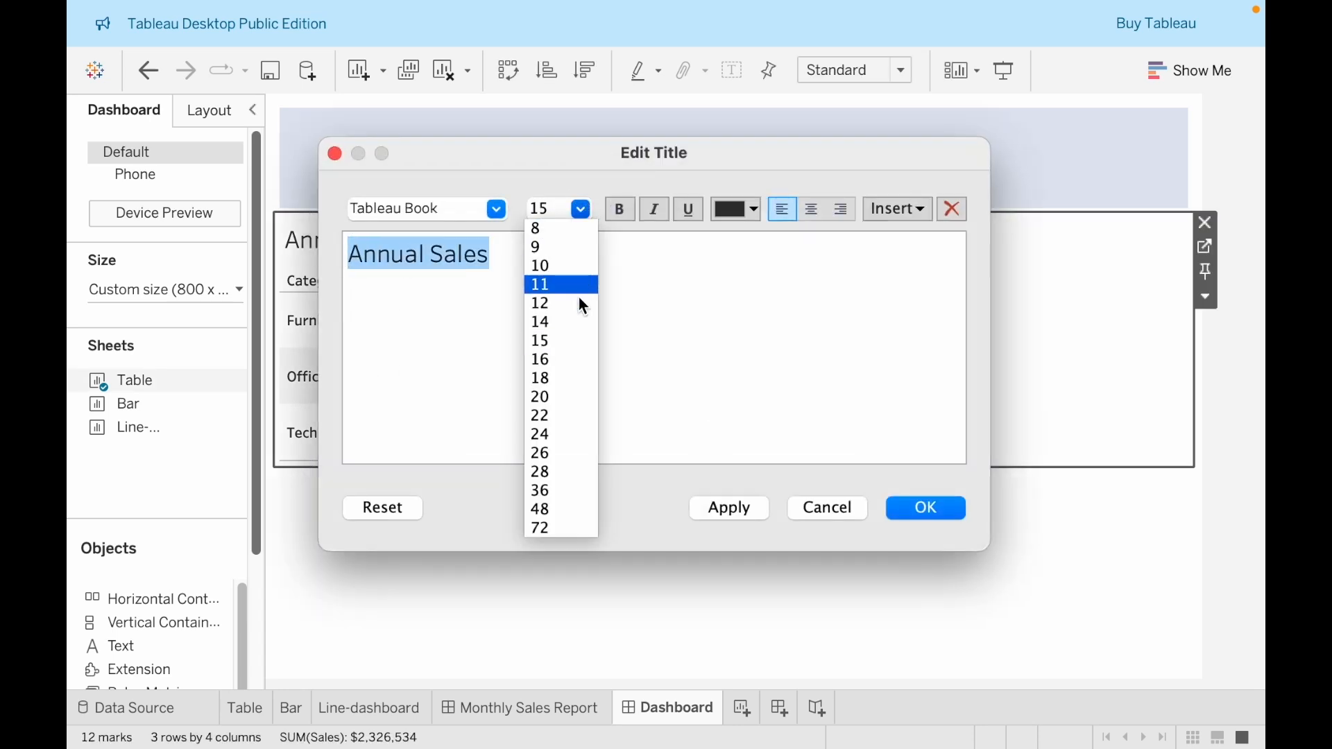
click(577, 305)
click(905, 504)
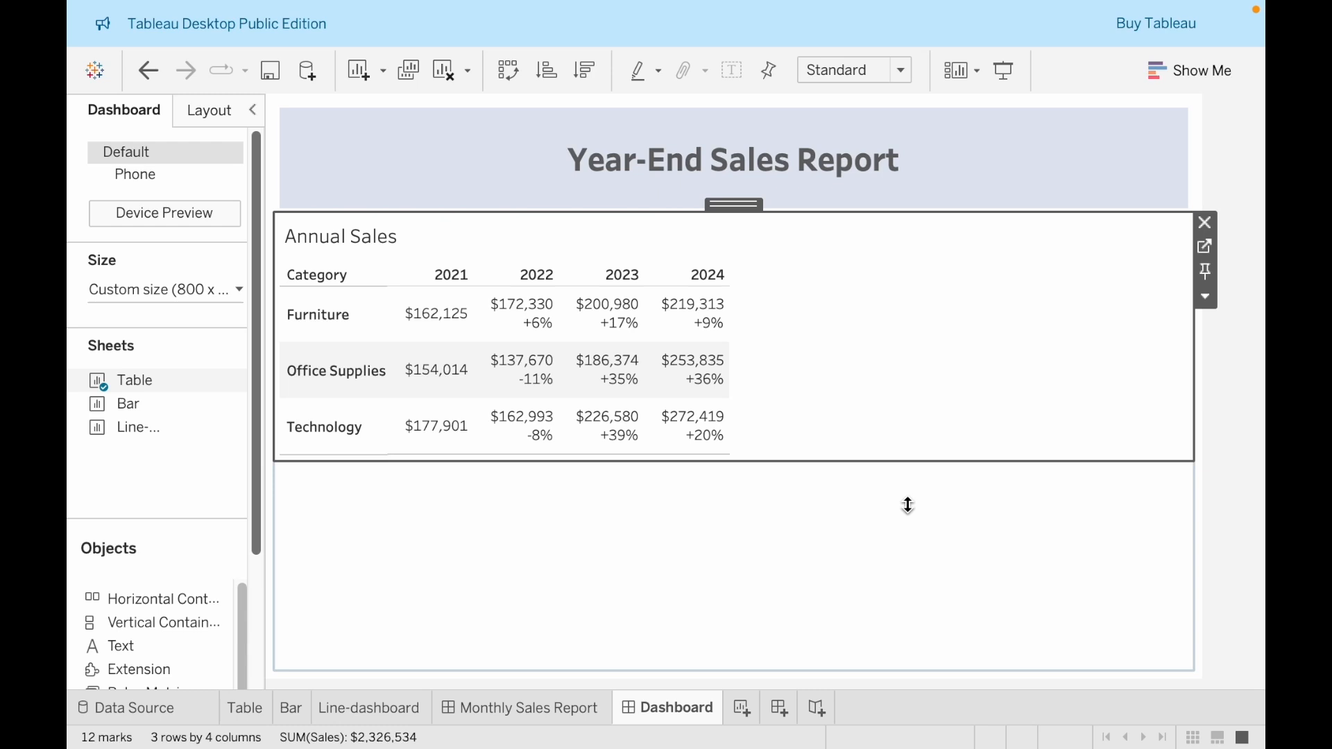
Add the line chart sheet beside the Annual Sales table and remove its Category and Month of Order Date filters from the dashboard
double_click(119, 425)
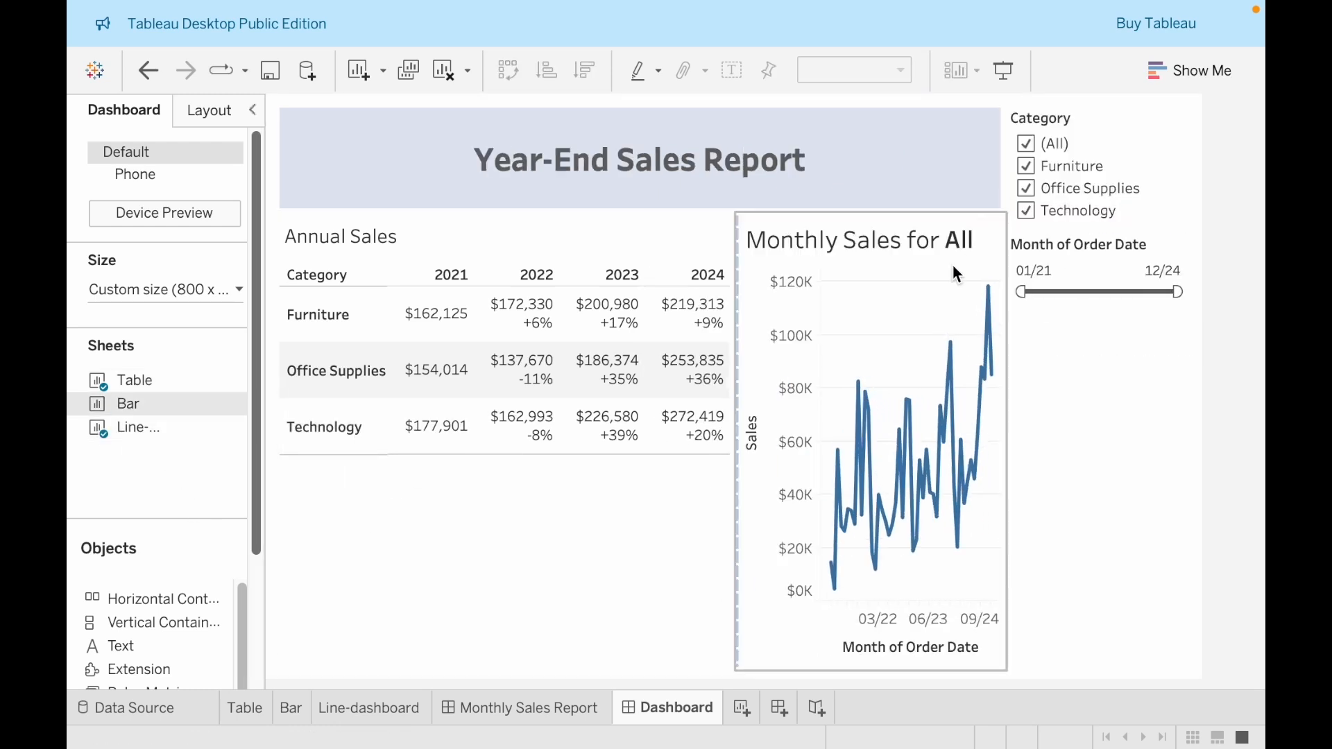
click(1136, 156)
click(1209, 113)
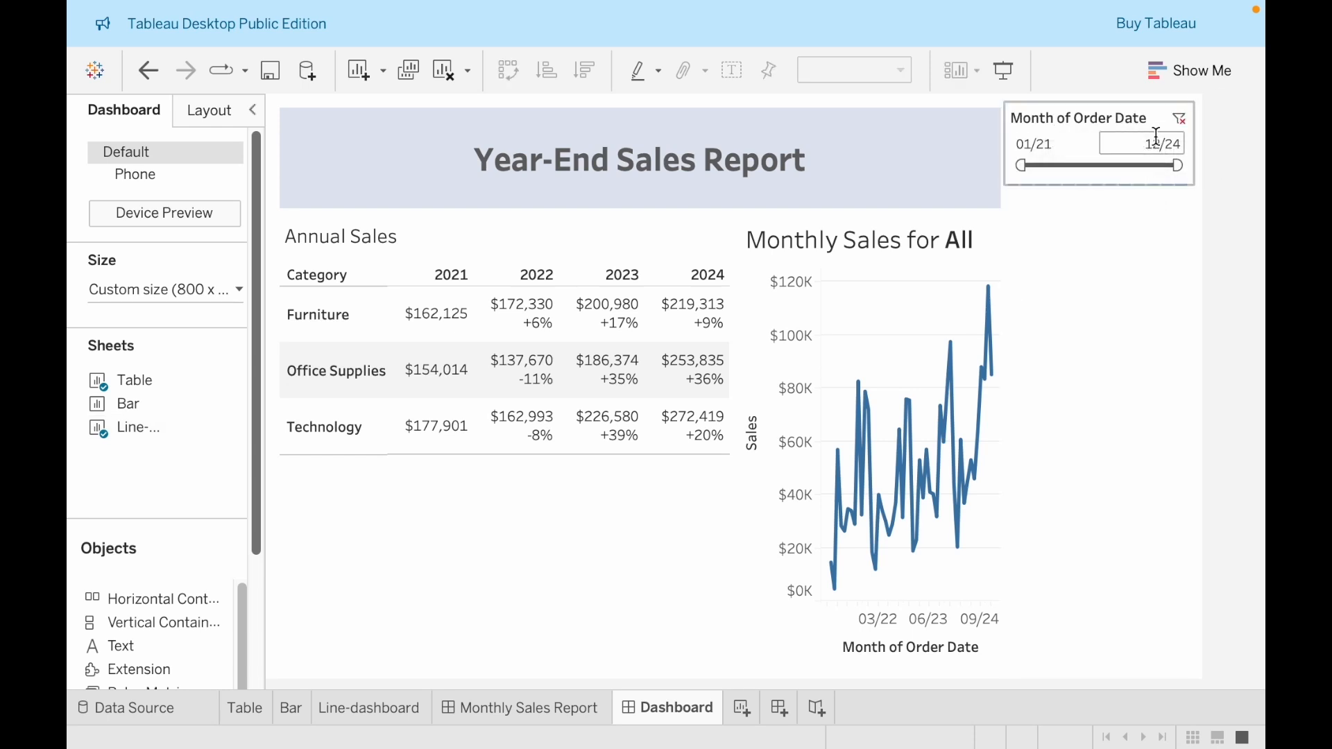
click(1161, 132)
click(1209, 112)
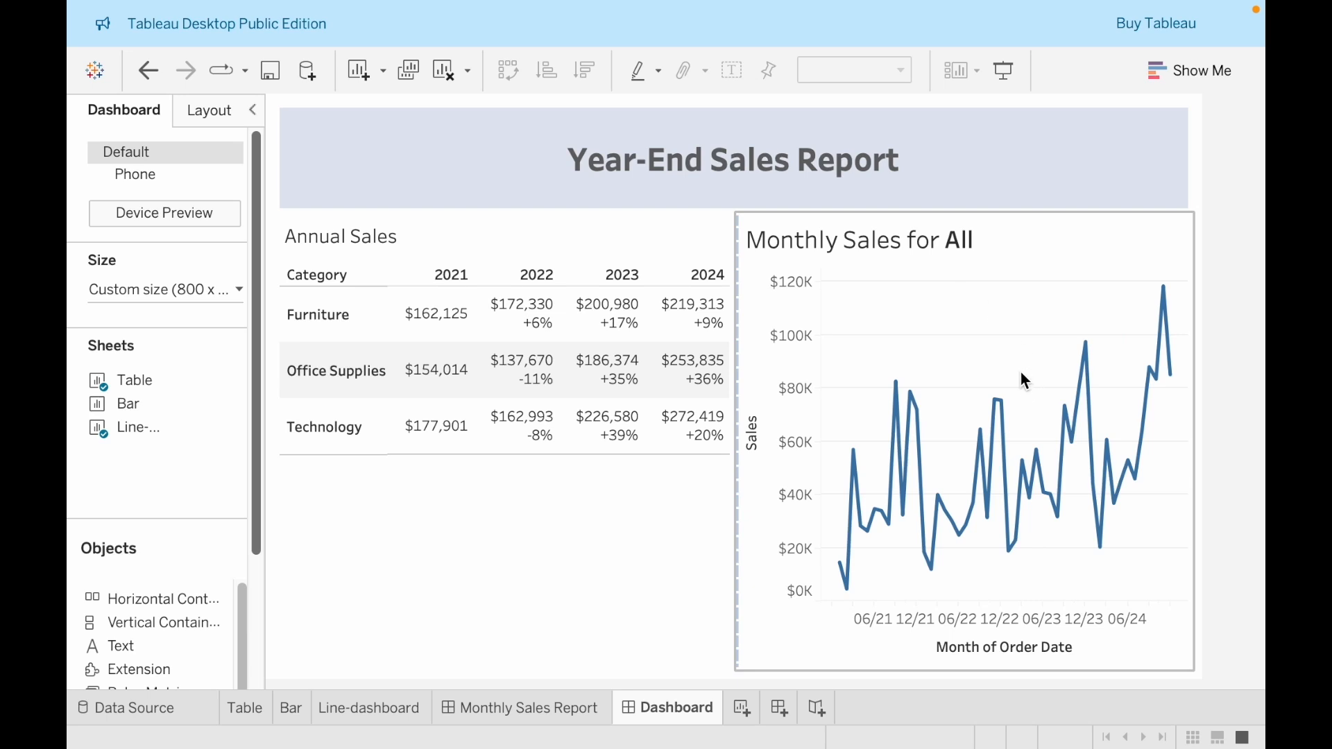
Change the line chart's title to "Monthly Sales Trends", replacing the inserted Category field
double_click(900, 243)
drag(673, 258, 154, 270)
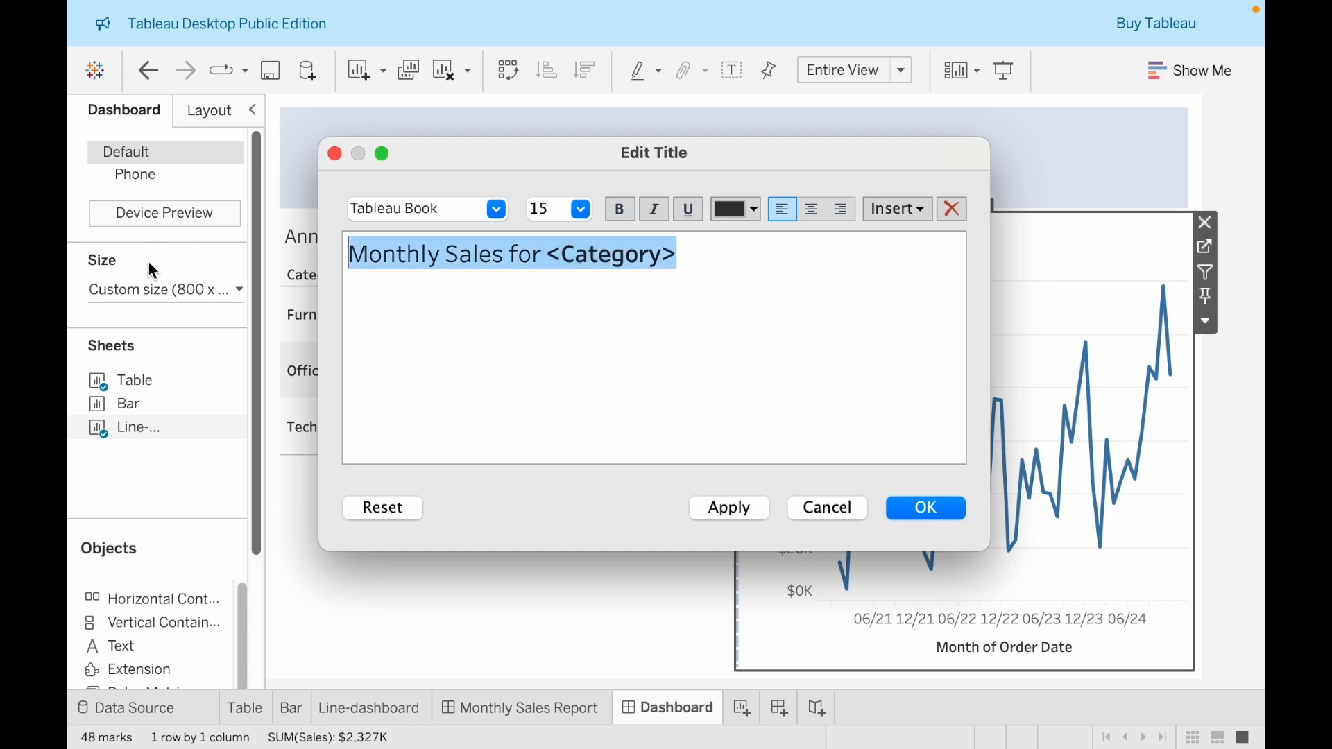
click(508, 264)
double_click(623, 260)
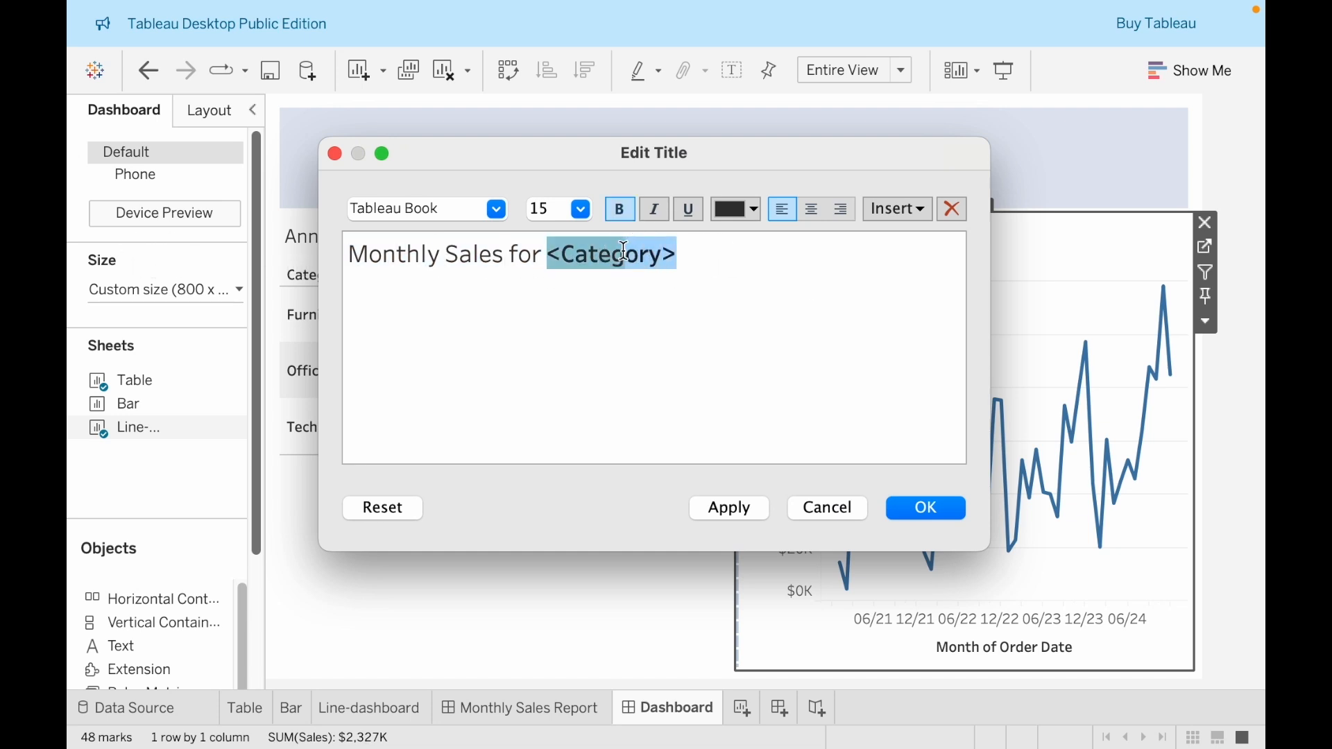
key(BackSpace)
key(BackSpace)
key(BackSpace)
key(BackSpace)
key(BackSpace)
key(BackSpace)
key(BackSpace)
key(BackSpace)
key(BackSpace)
key(BackSpace)
key(BackSpace)
key(BackSpace)
key(BackSpace)
key(BackSpace)
text(Trends)
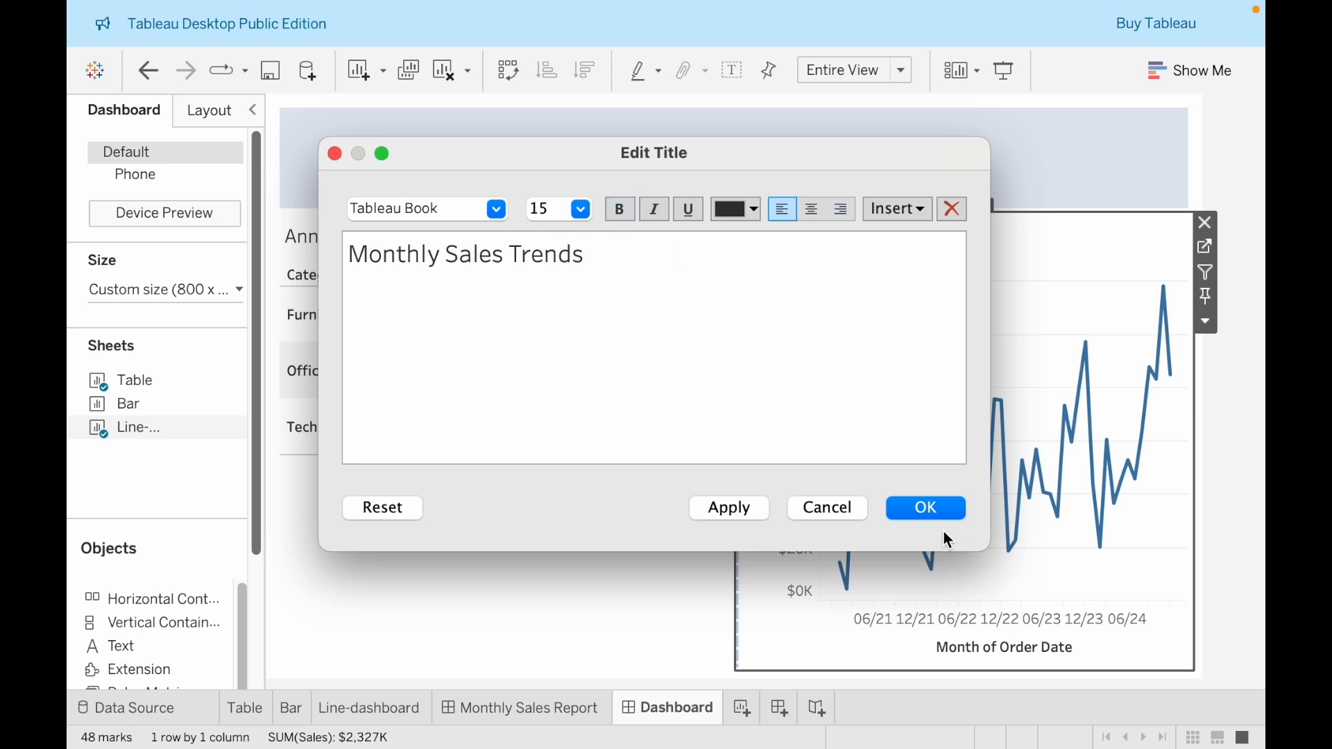
click(925, 507)
Check the Annual Sales title's font size and set the Monthly Sales Trends title to the same size, 12
double_click(621, 253)
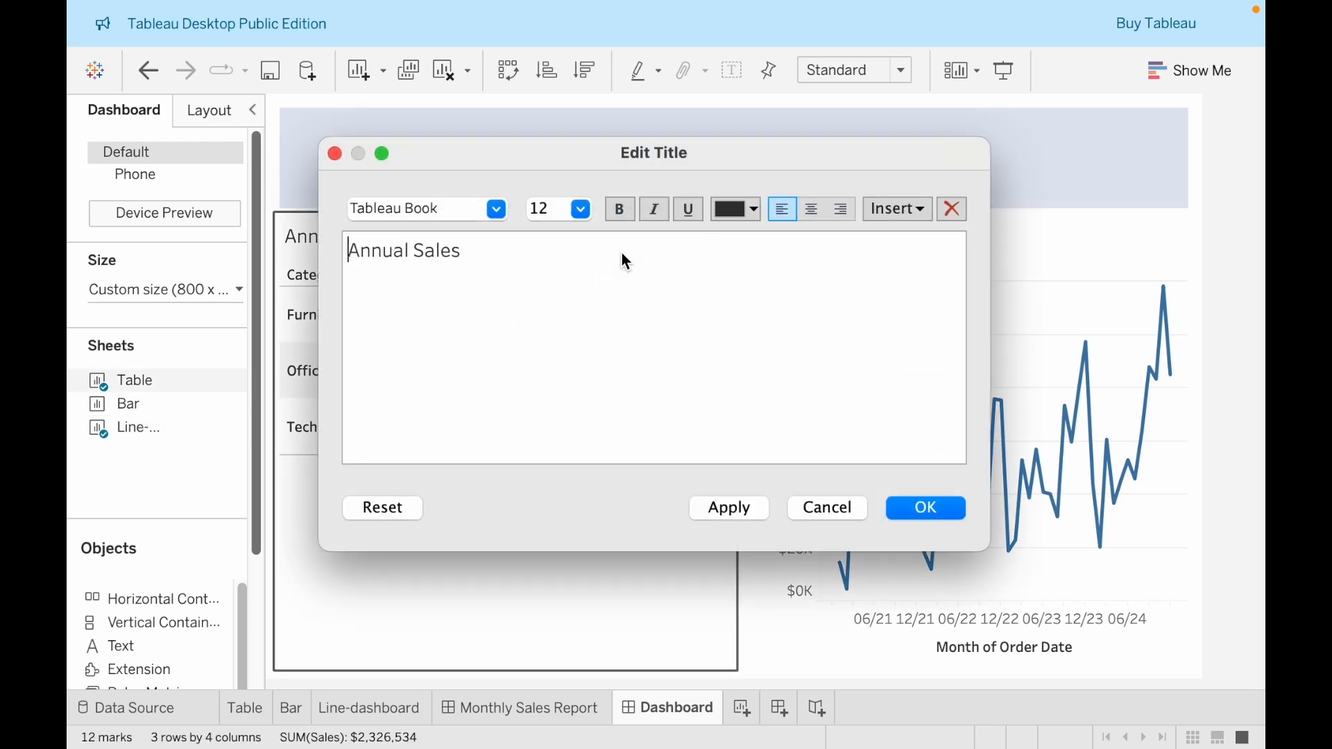
click(915, 510)
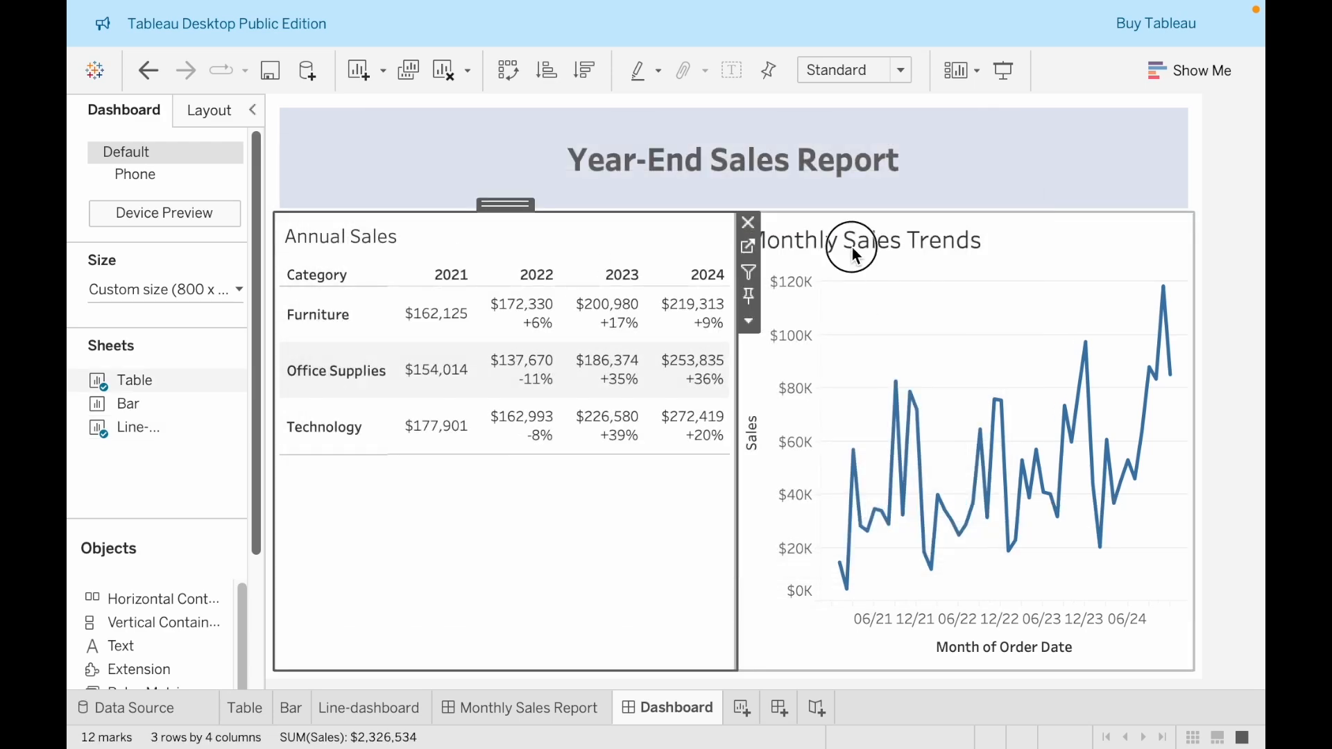
double_click(854, 247)
key(super+a)
click(542, 207)
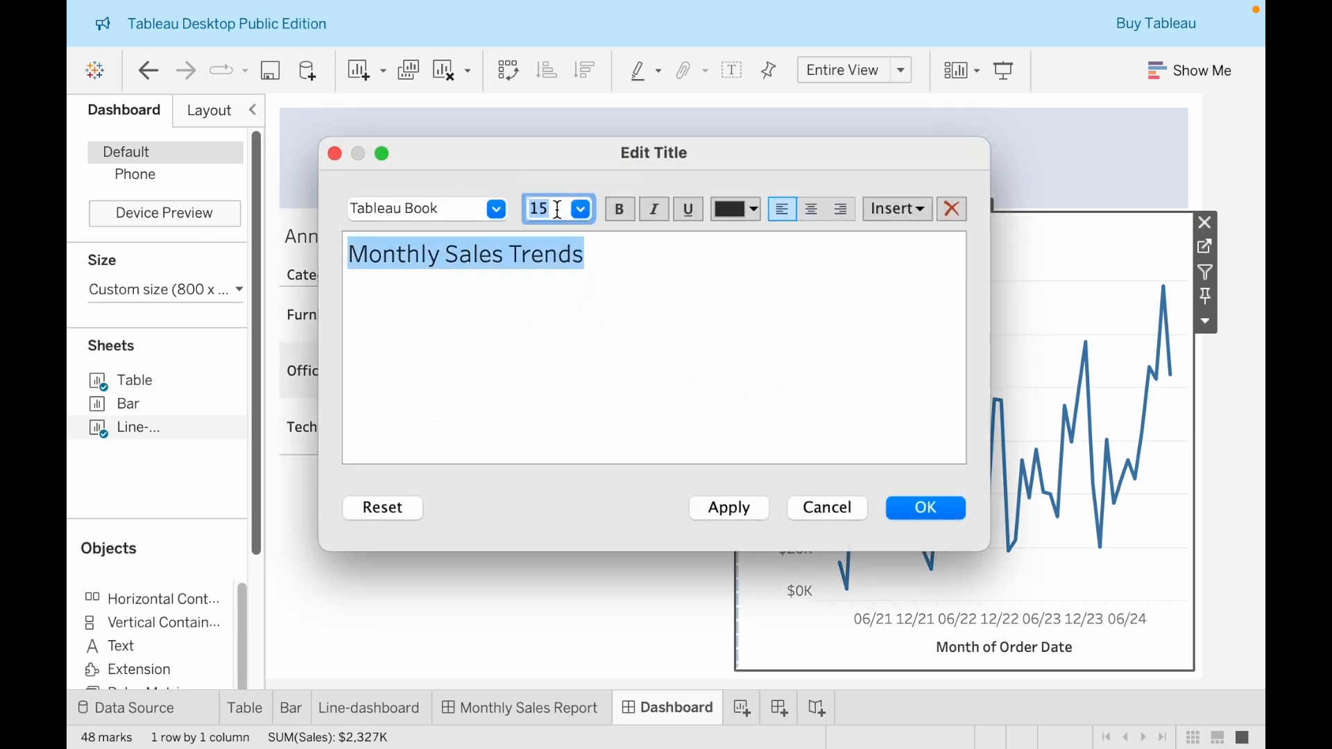
key(Return)
click(691, 496)
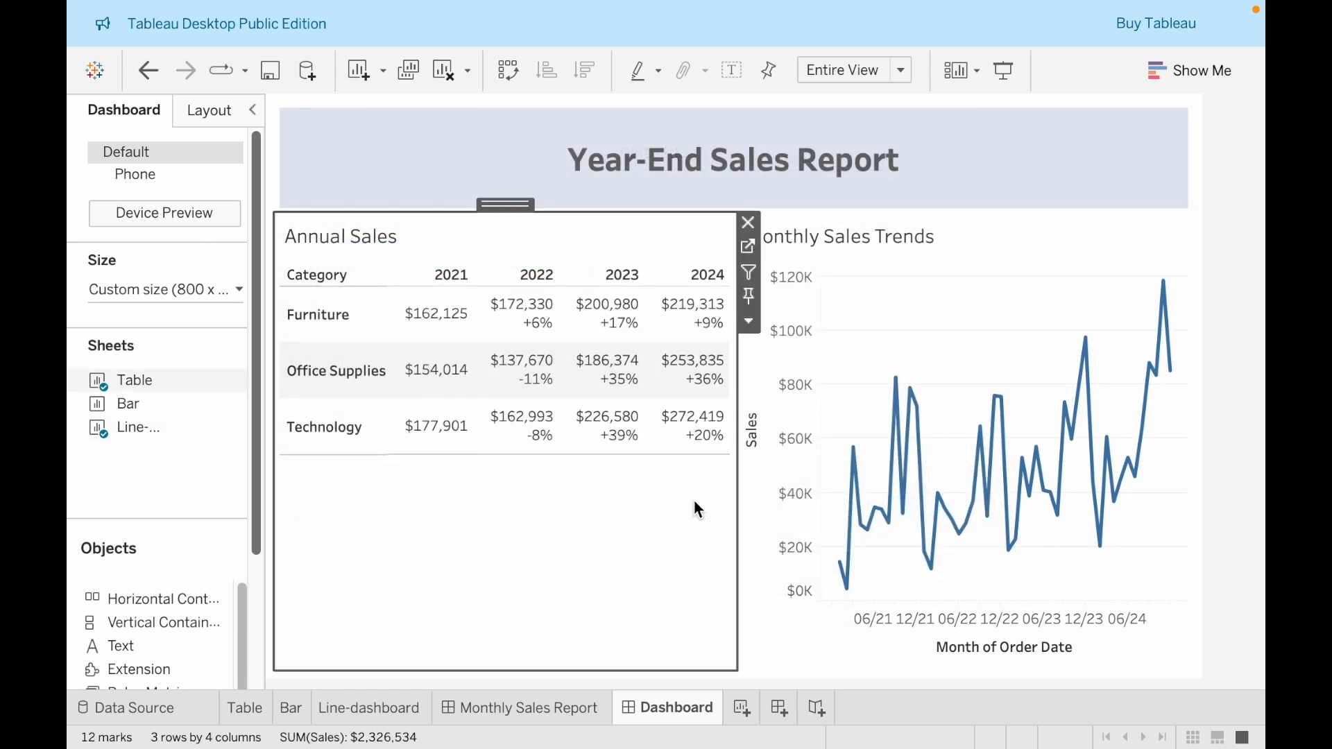
click(1226, 470)
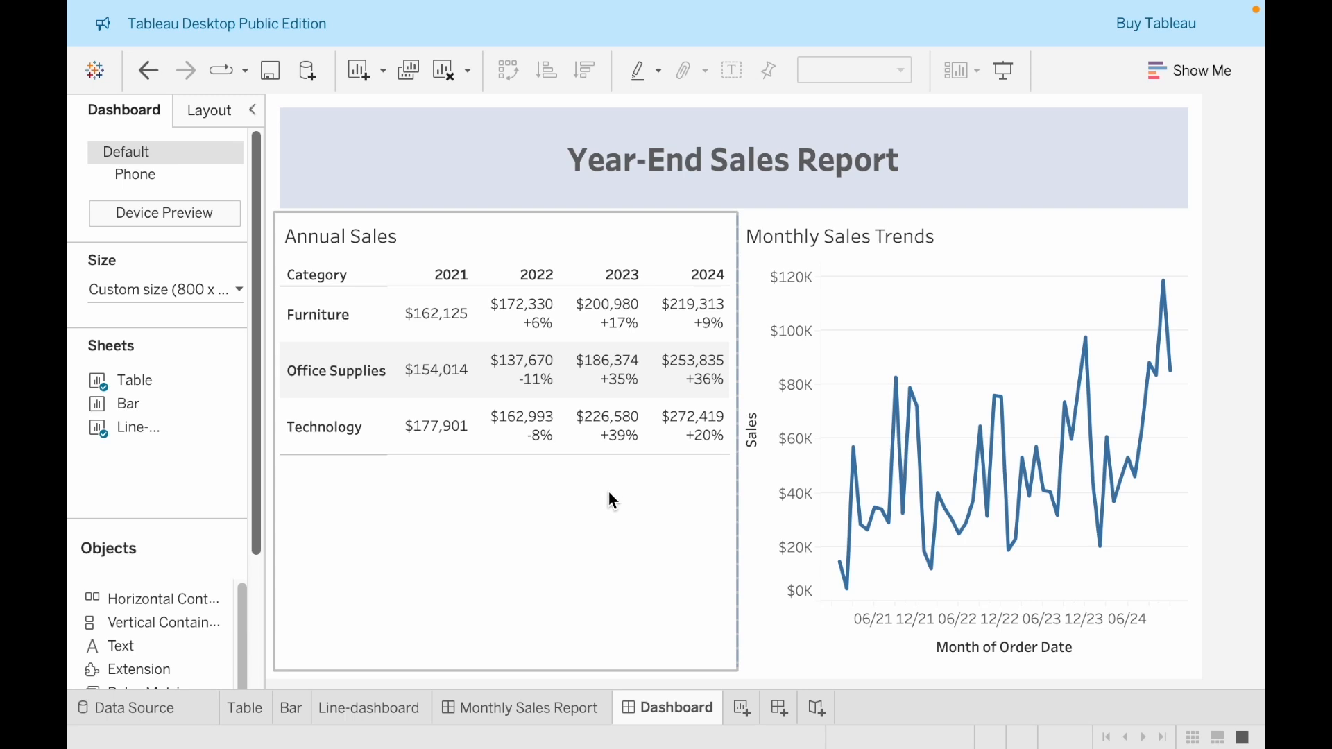
Place the Bar sheet across the dashboard below the table and line chart, and remove its Category legend and Quarter of Order Date filter
click(138, 409)
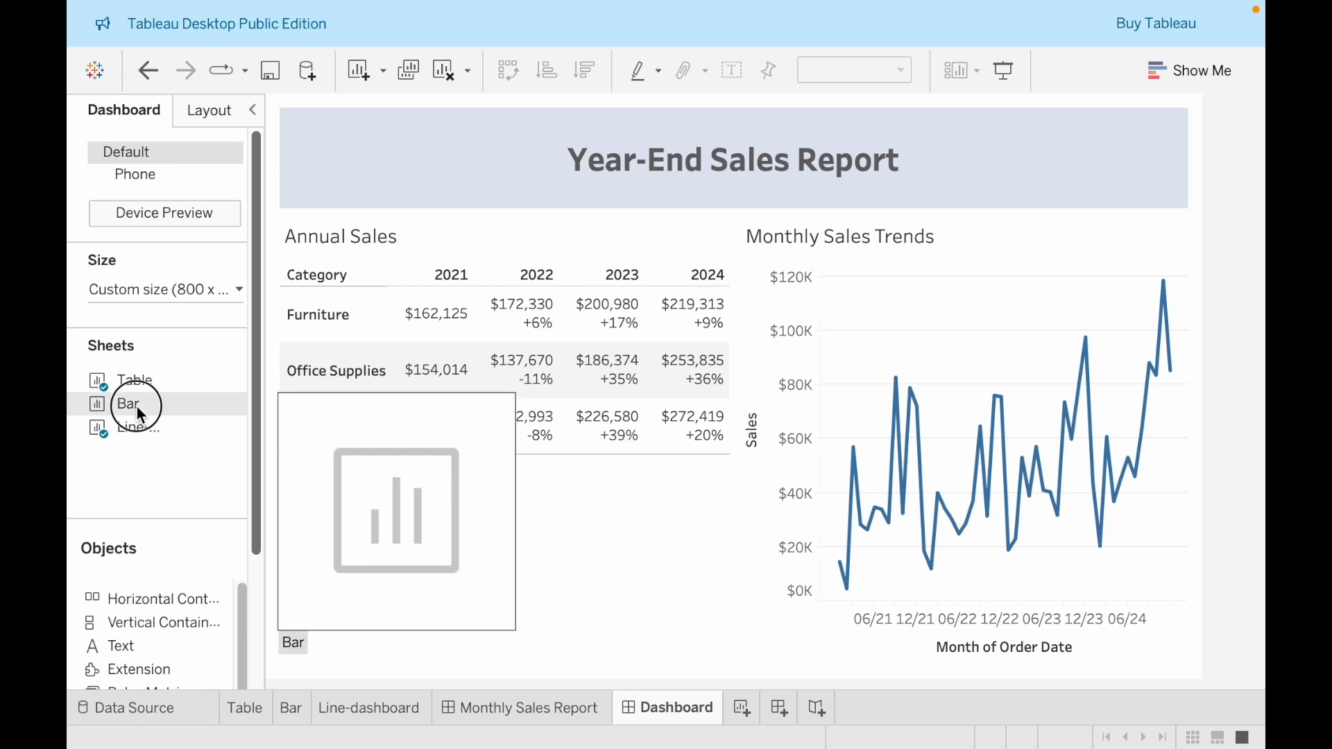
drag(139, 412, 775, 553)
drag(822, 614, 751, 652)
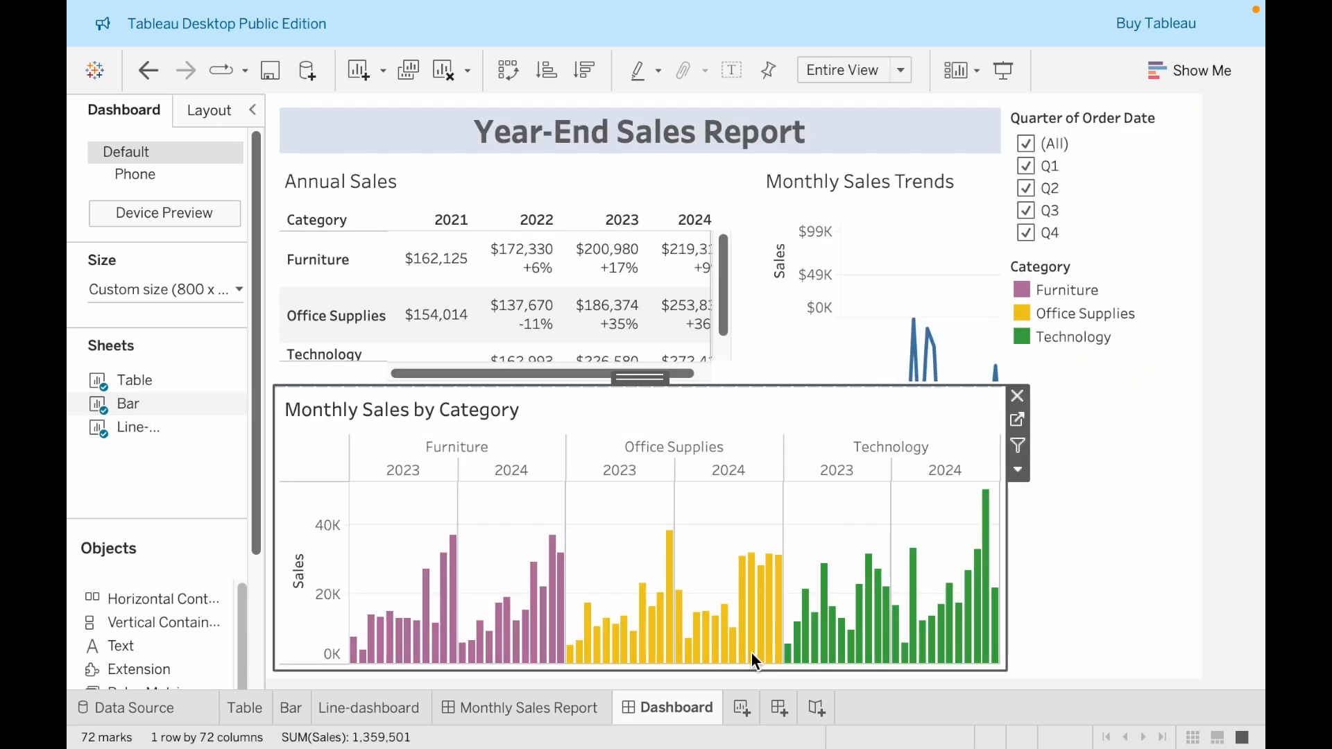
click(1155, 280)
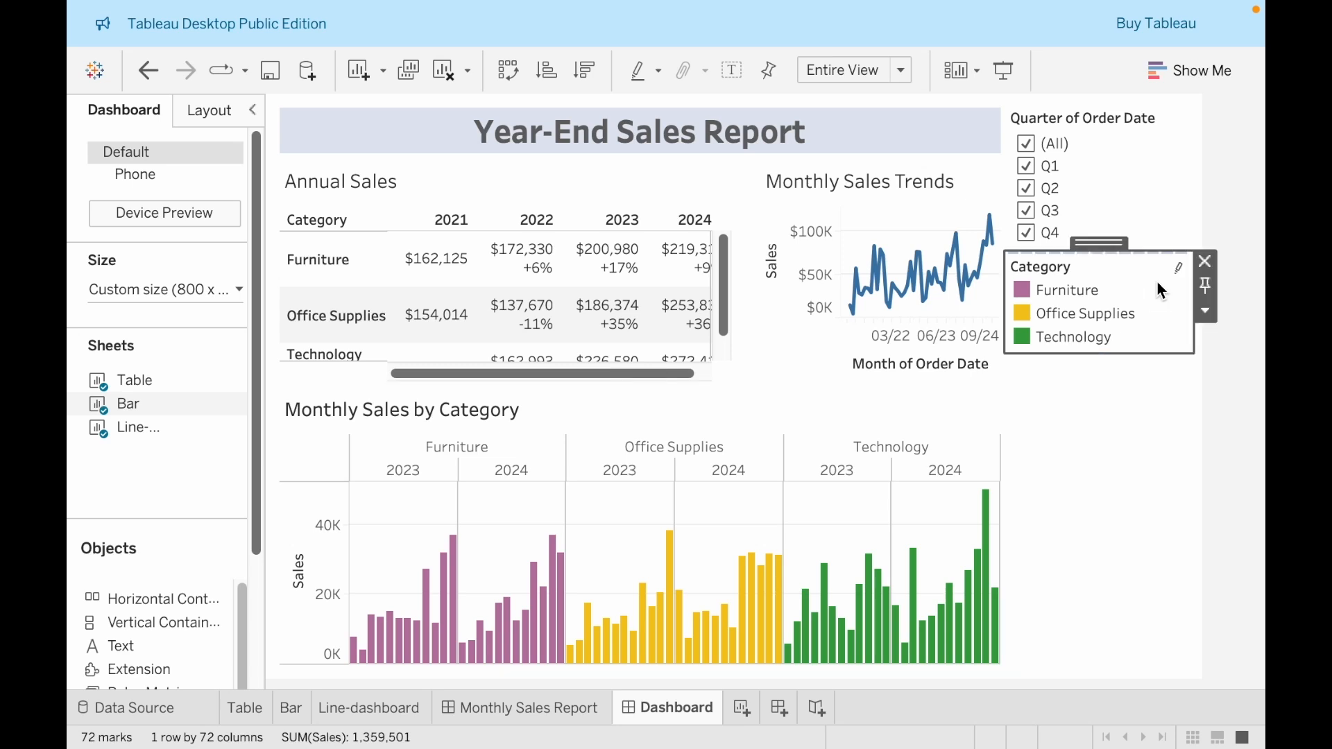
click(1210, 261)
click(1183, 164)
click(1208, 116)
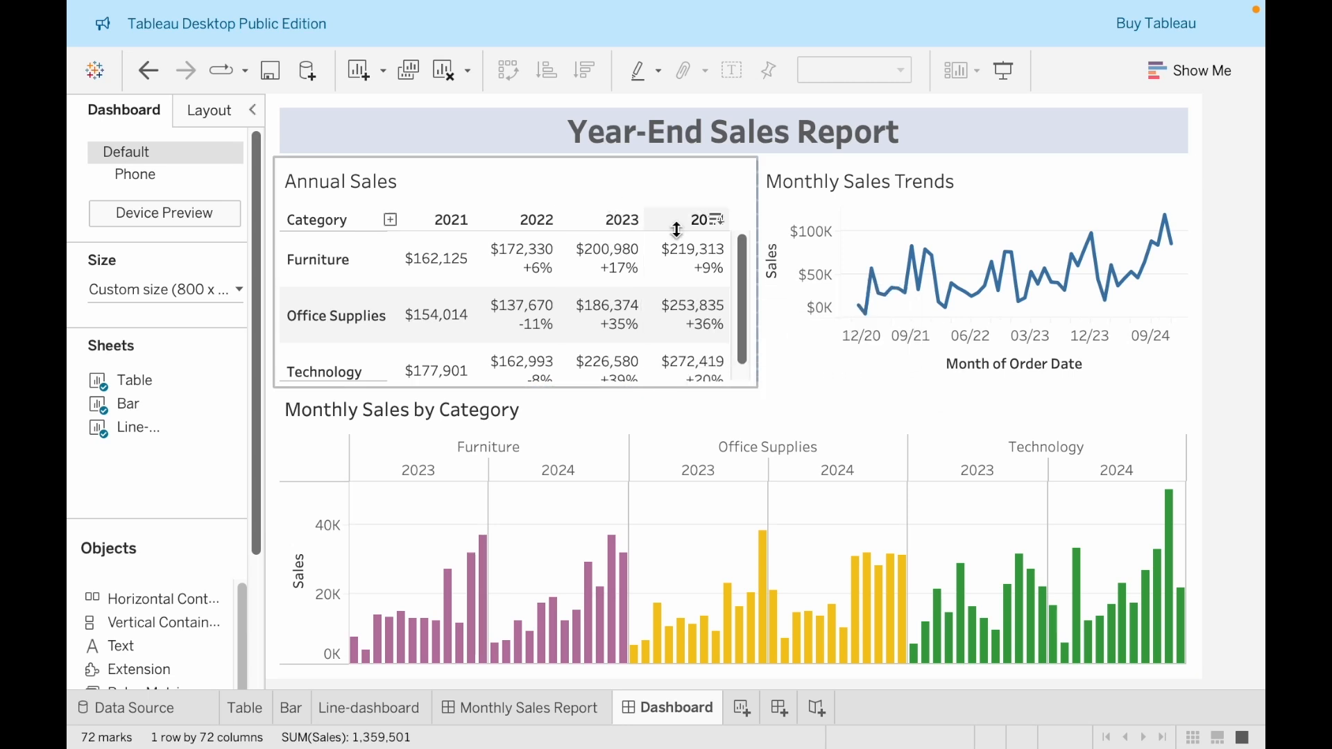
Set the Annual Sales table's fit to Entire View and widen it so that its sales values fit
scroll(673, 301, down, 1)
scroll(671, 301, up, 1)
scroll(682, 301, down, 2)
scroll(684, 304, up, 2)
scroll(684, 304, down, 2)
scroll(687, 307, up, 2)
scroll(685, 306, down, 1)
scroll(689, 303, up, 1)
click(659, 175)
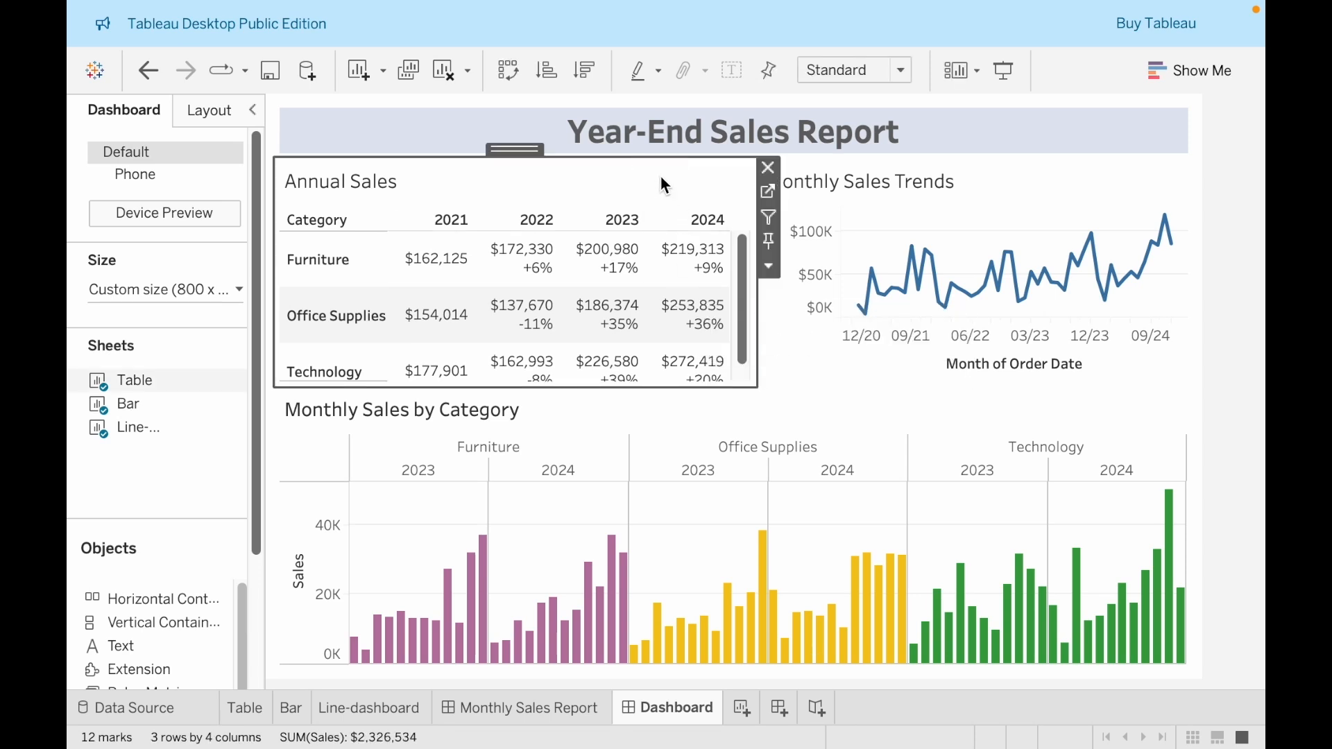
click(857, 71)
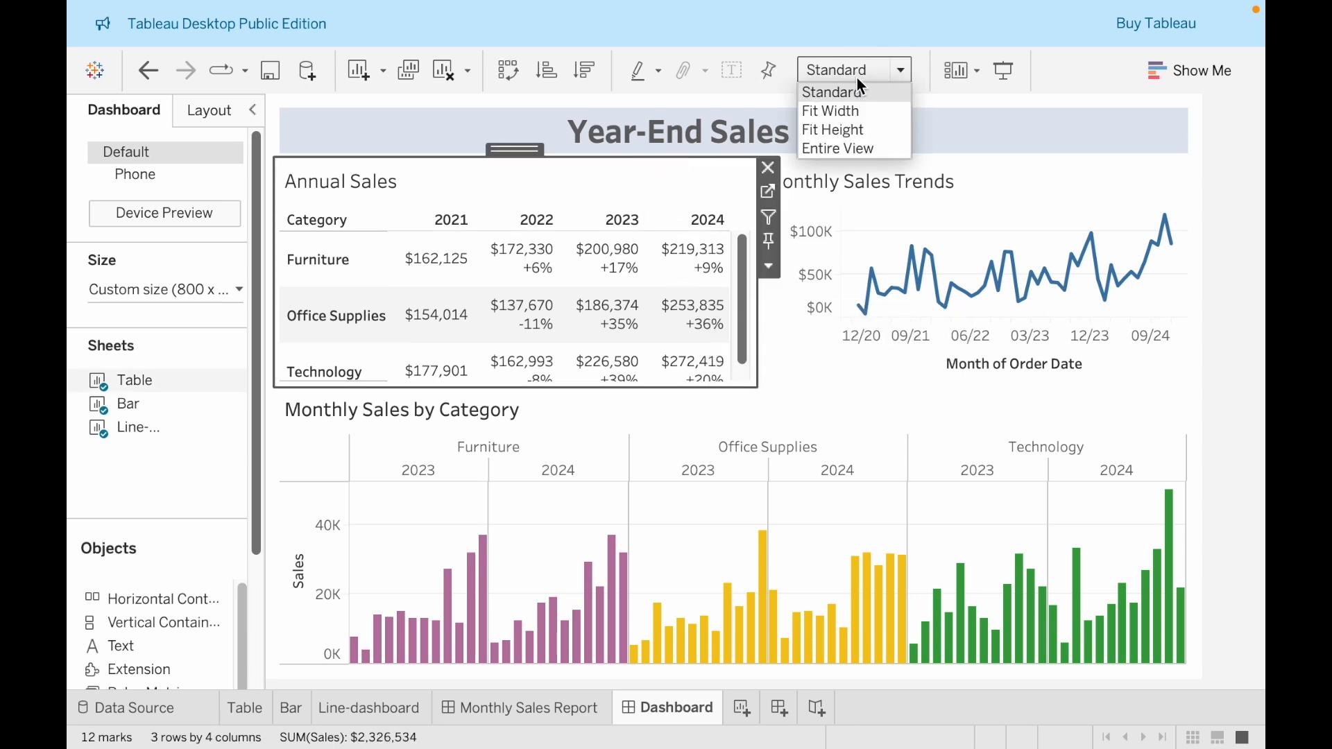
click(855, 145)
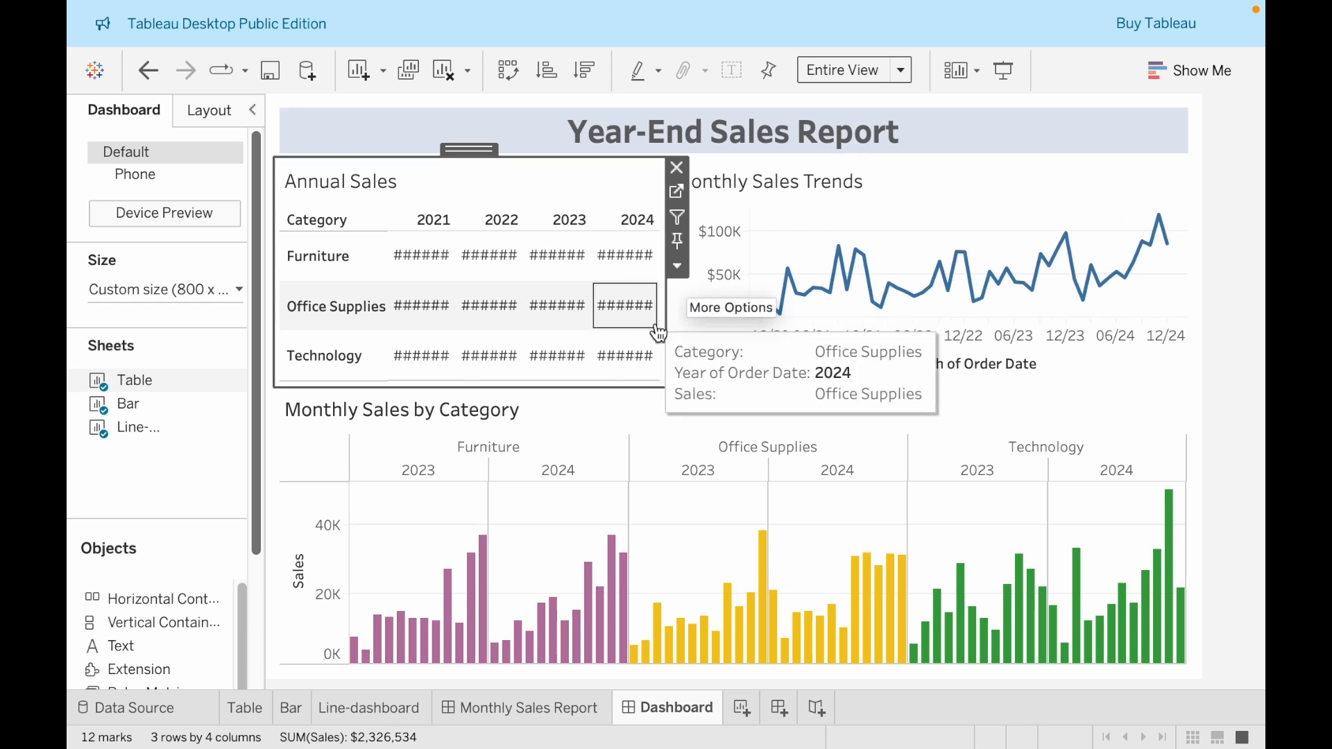
drag(666, 347, 753, 347)
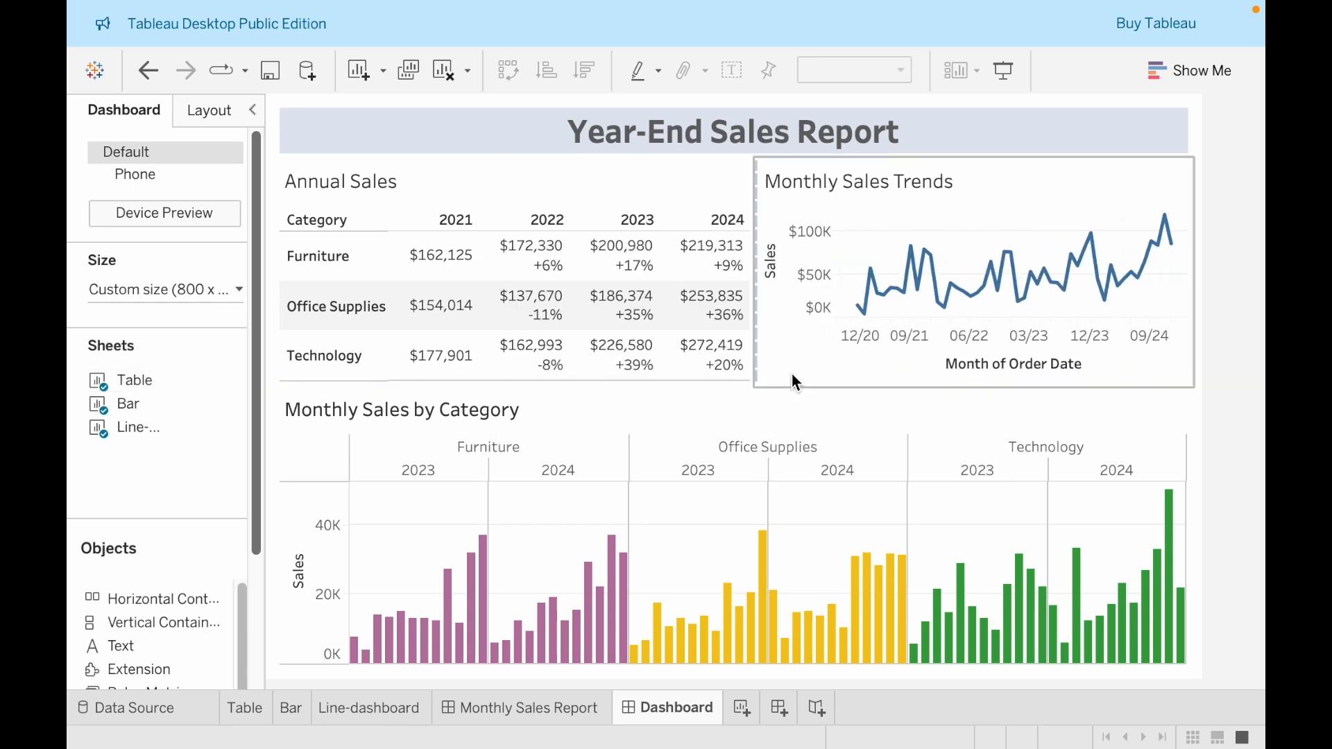
Narrow the Annual Sales table slightly and make the row holding the table and line chart taller, shrinking the Monthly Sales by Category chart
click(796, 383)
click(725, 393)
mouse_move(725, 392)
mouse_down()
mouse_move(724, 406)
mouse_move(735, 380)
mouse_up()
click(757, 380)
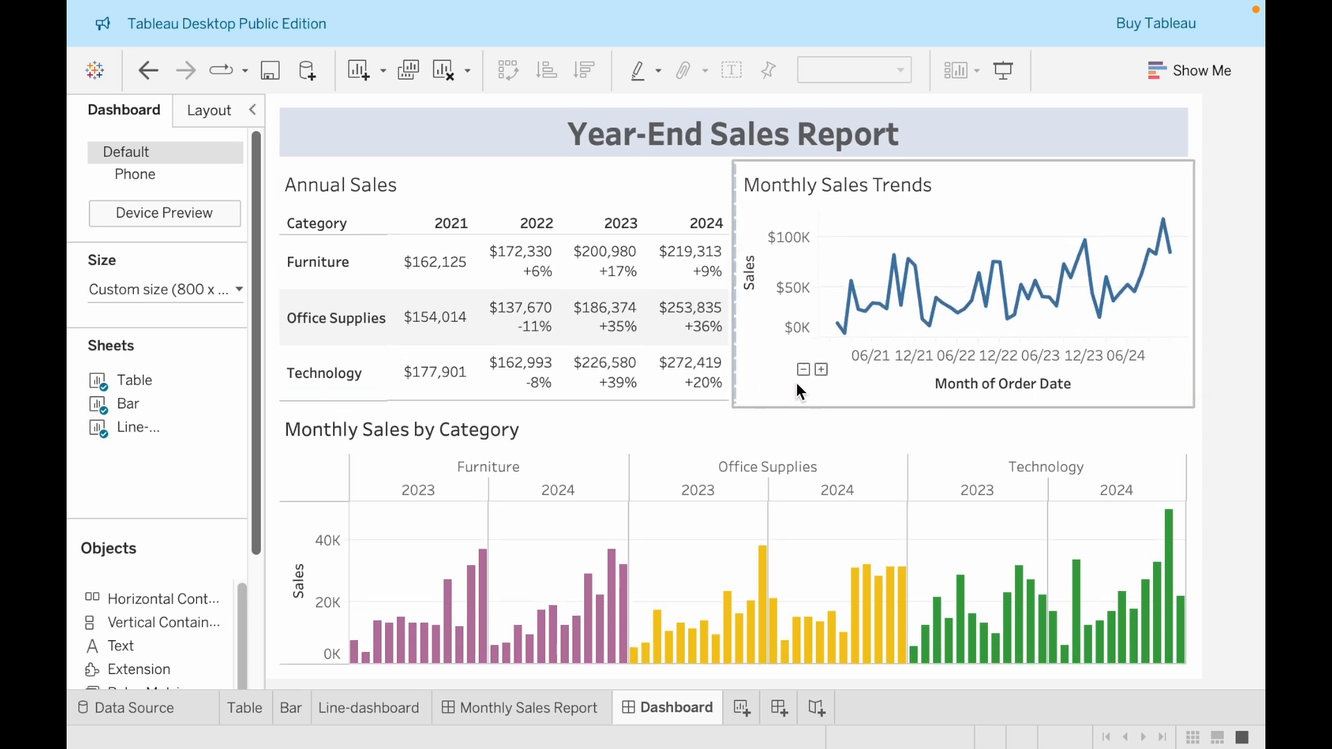
drag(788, 407, 781, 434)
click(788, 427)
click(795, 444)
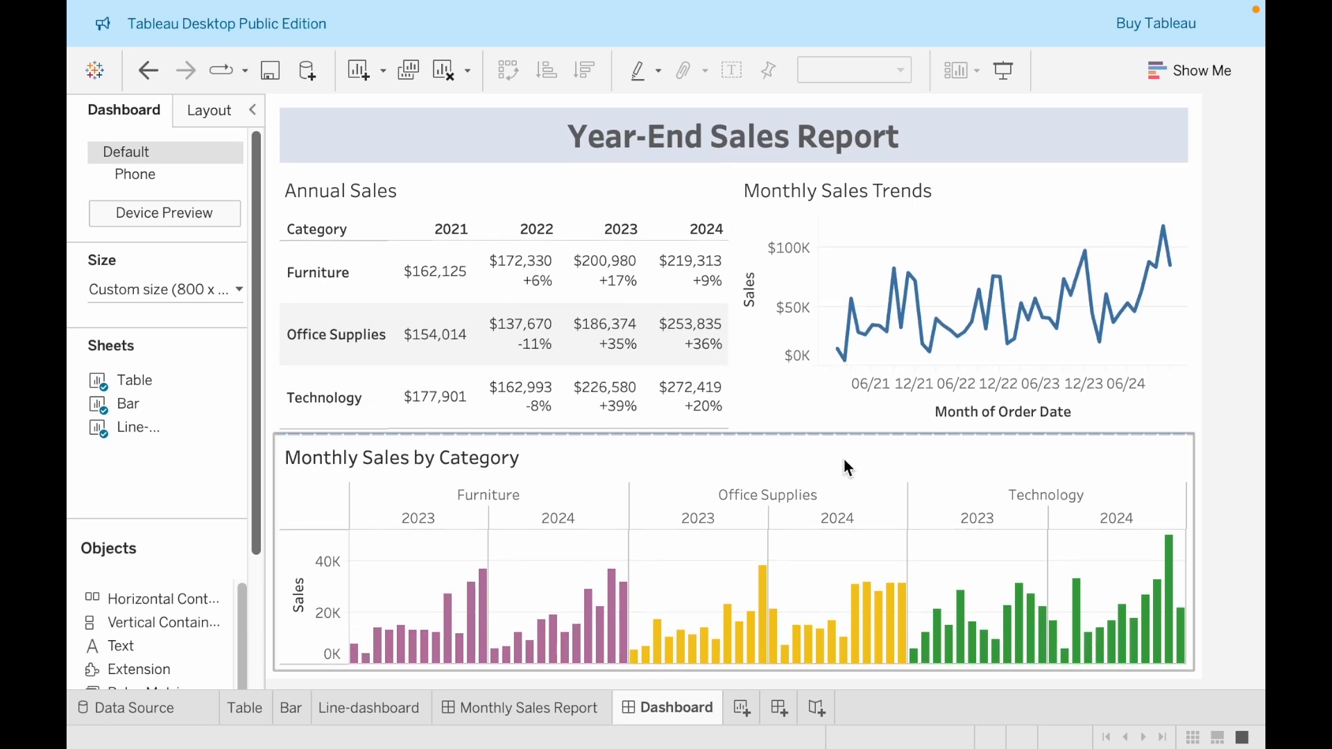
click(1211, 472)
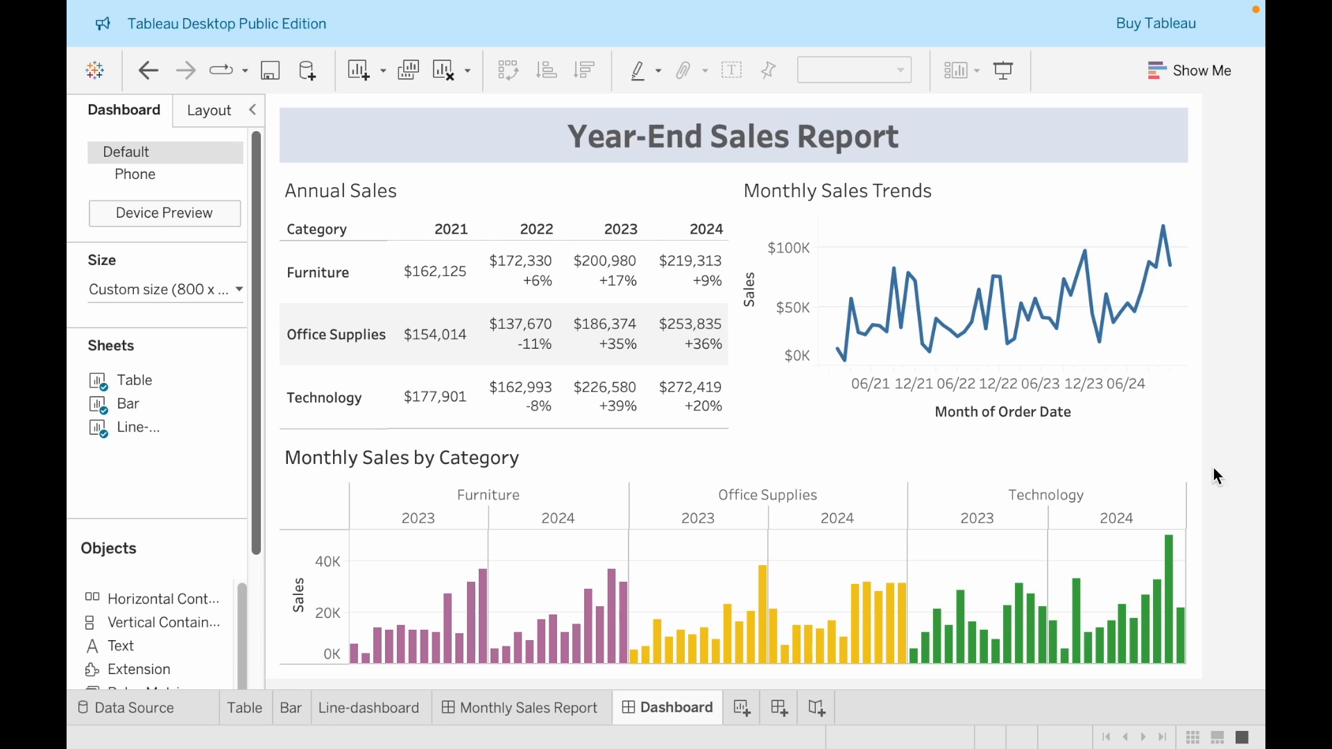